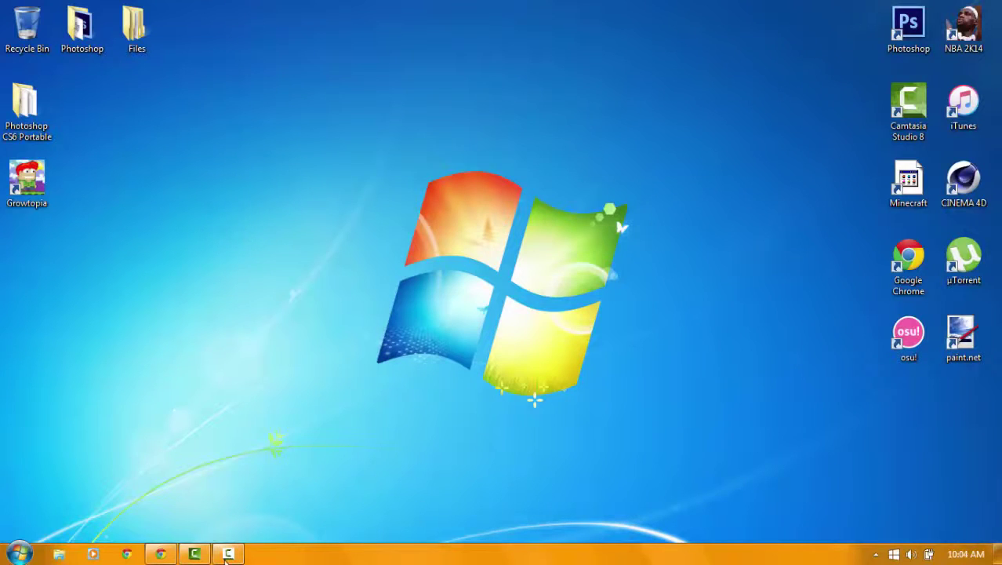
Load dafont.com in a new Chrome tab and scroll down through its recently added fonts
key("alt+Tab")
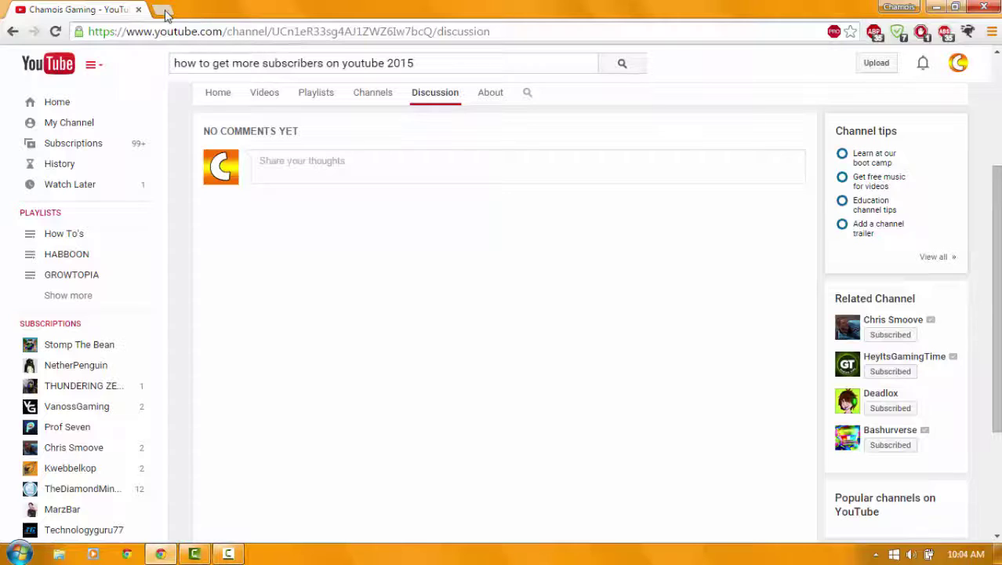
left_click(163, 11)
type("dafo")
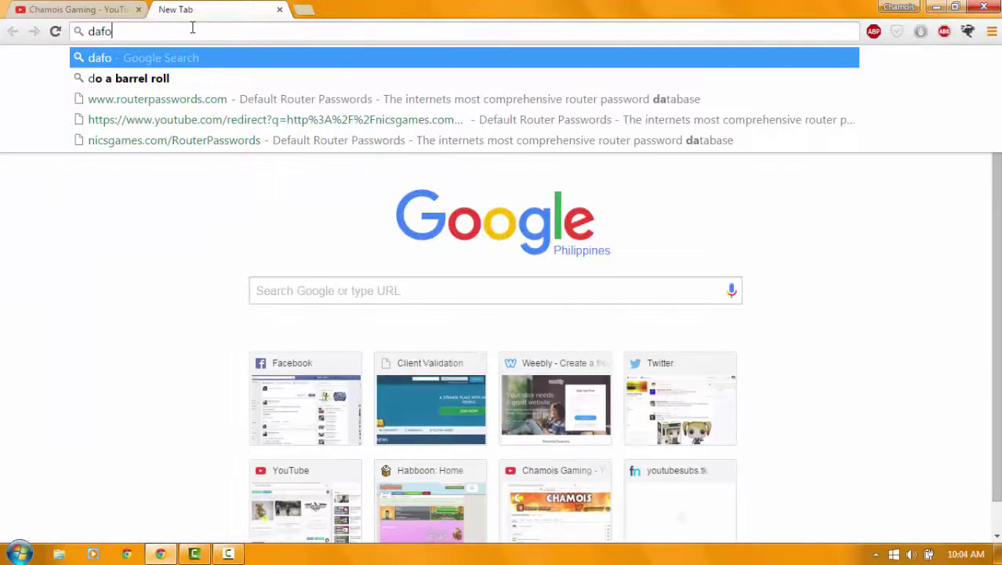
type("nt.com")
key("Return")
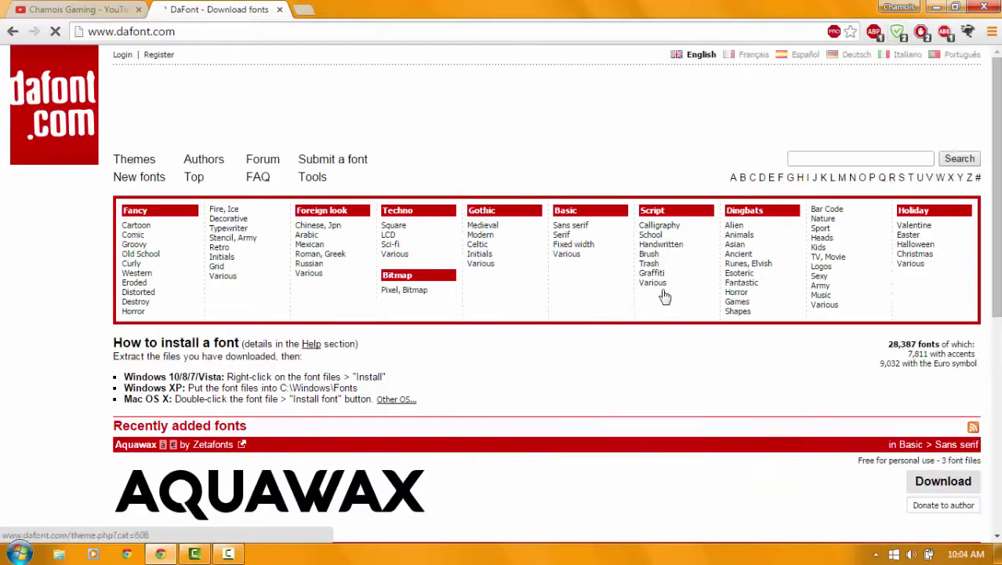
scroll(285, 372, "down", 1)
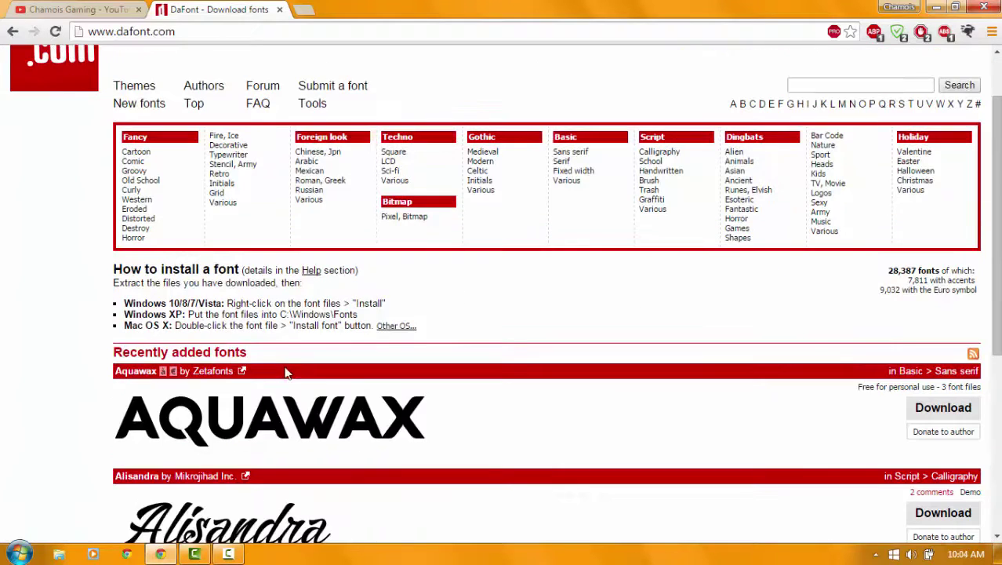
scroll(324, 304, "down", 4)
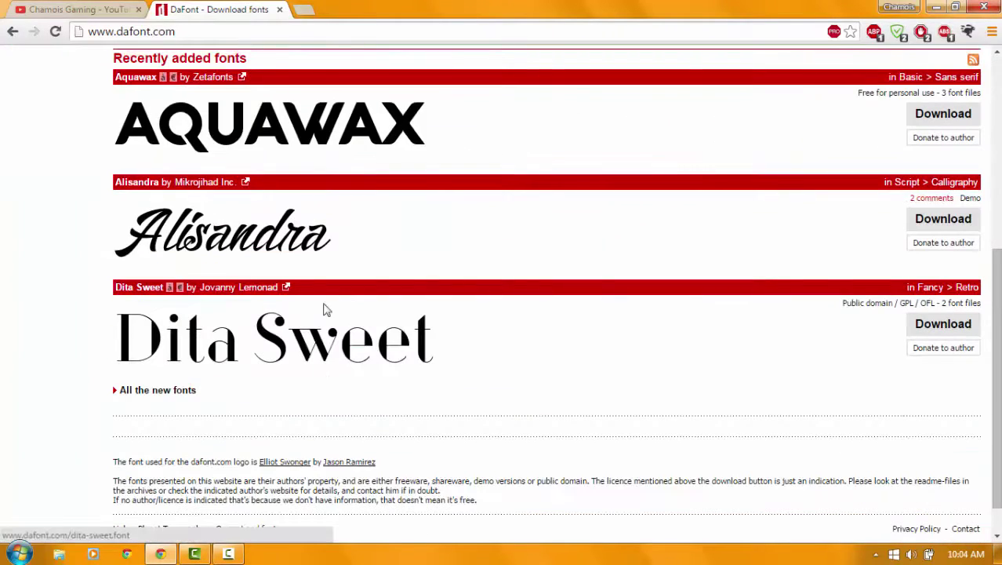
scroll(408, 266, "down", 1)
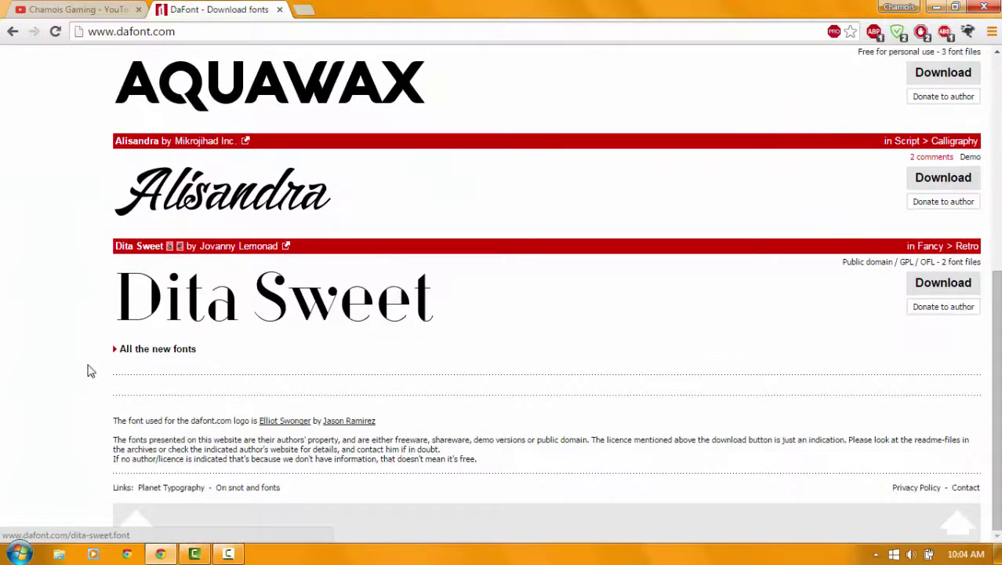
Open 'All the new fonts' and scroll through page 3 until the Umar entry is visible
left_click(157, 351)
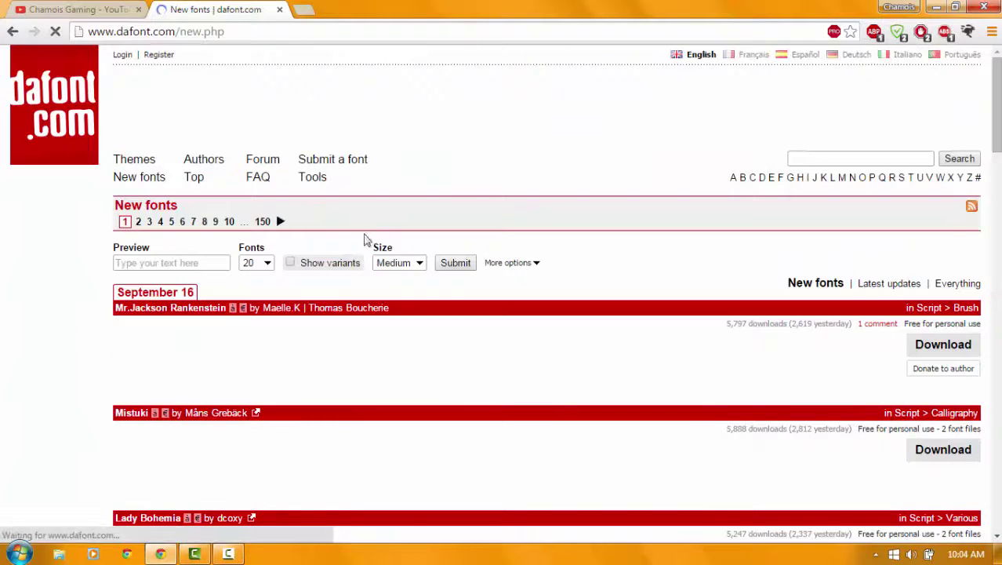
scroll(370, 249, "down", 8)
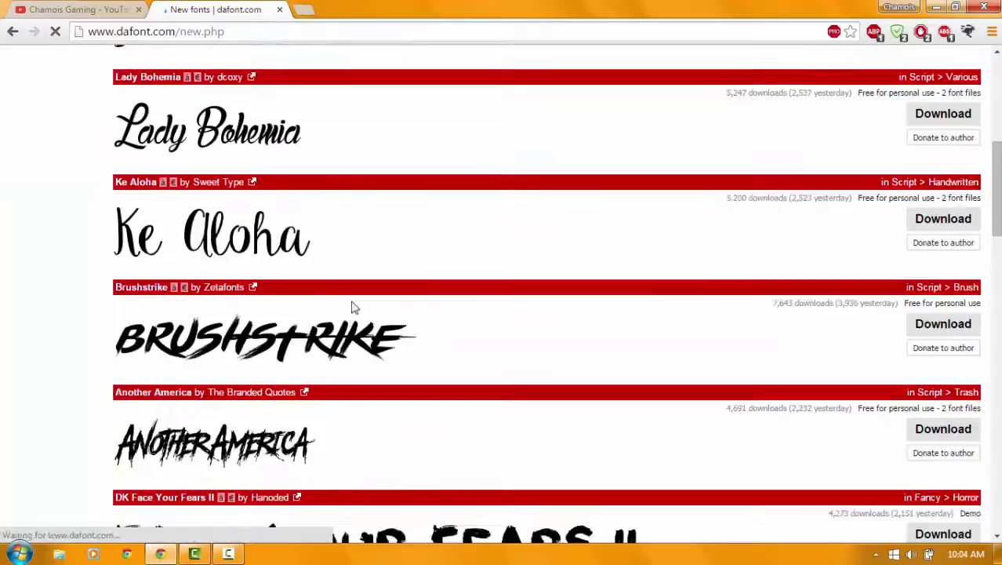
scroll(353, 345, "down", 2)
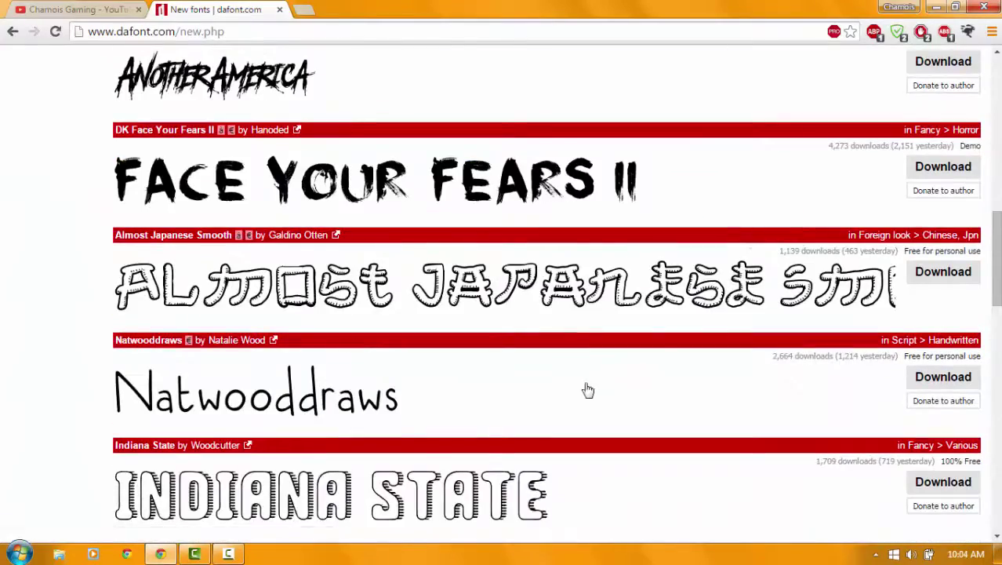
scroll(586, 392, "down", 2)
scroll(586, 400, "down", 8)
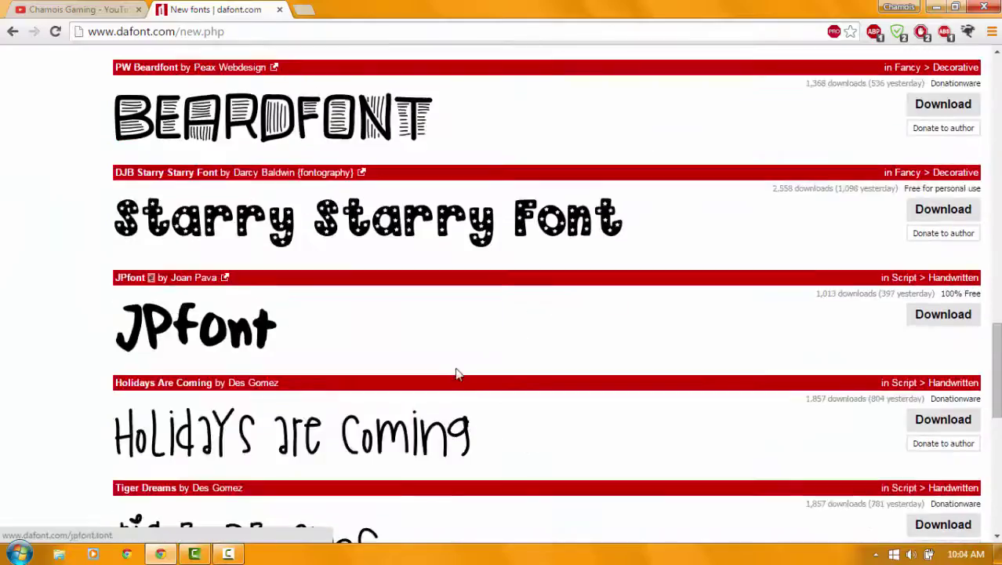
scroll(398, 362, "down", 6)
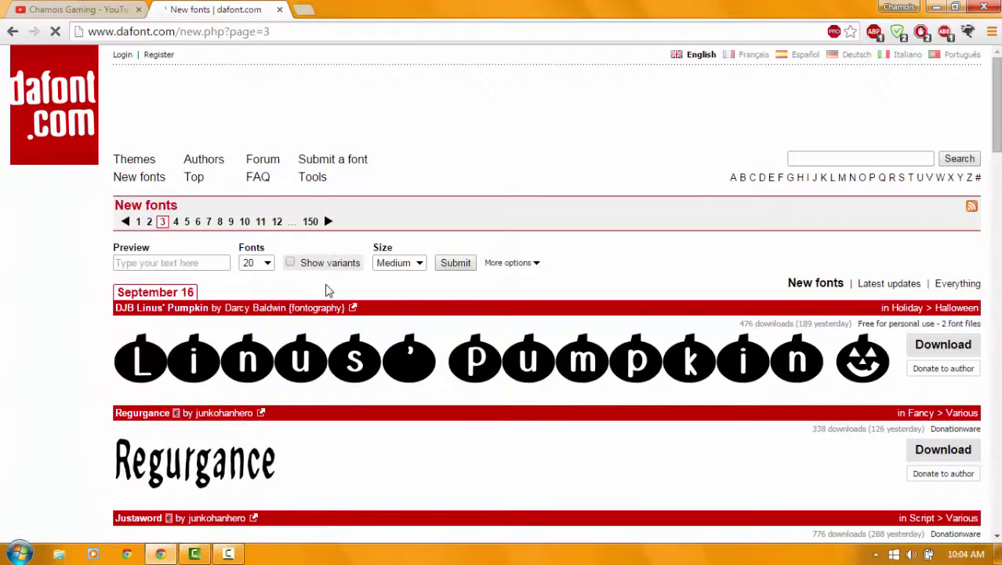
scroll(327, 286, "down", 4)
scroll(324, 314, "down", 4)
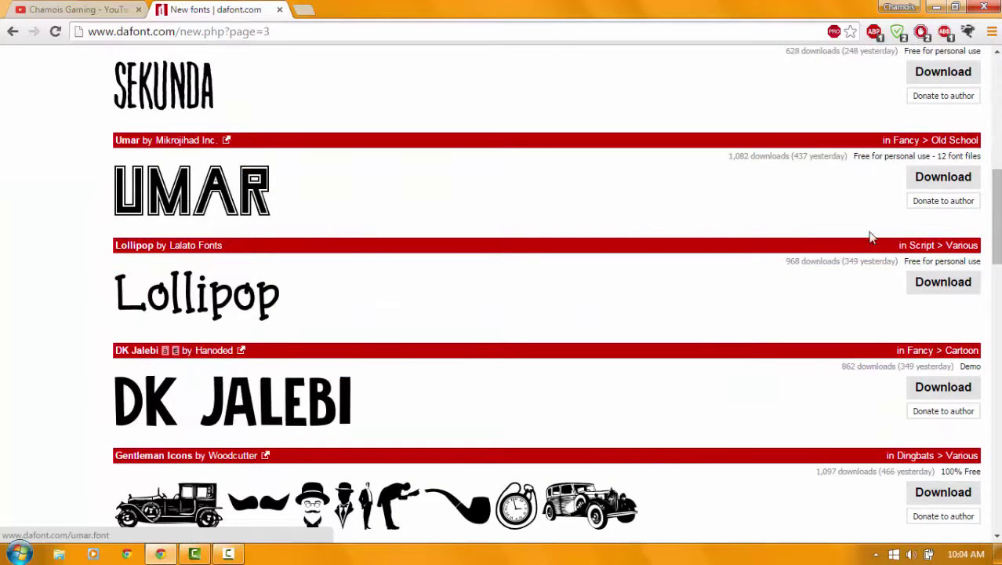
Open the Umar font's detail page and look over its style previews
left_click(210, 199)
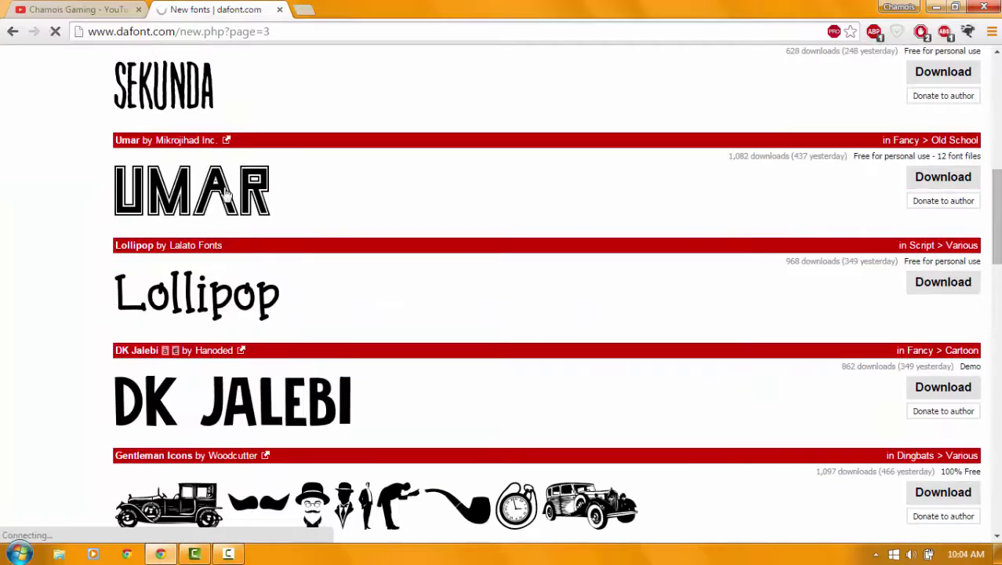
scroll(672, 347, "down", 1)
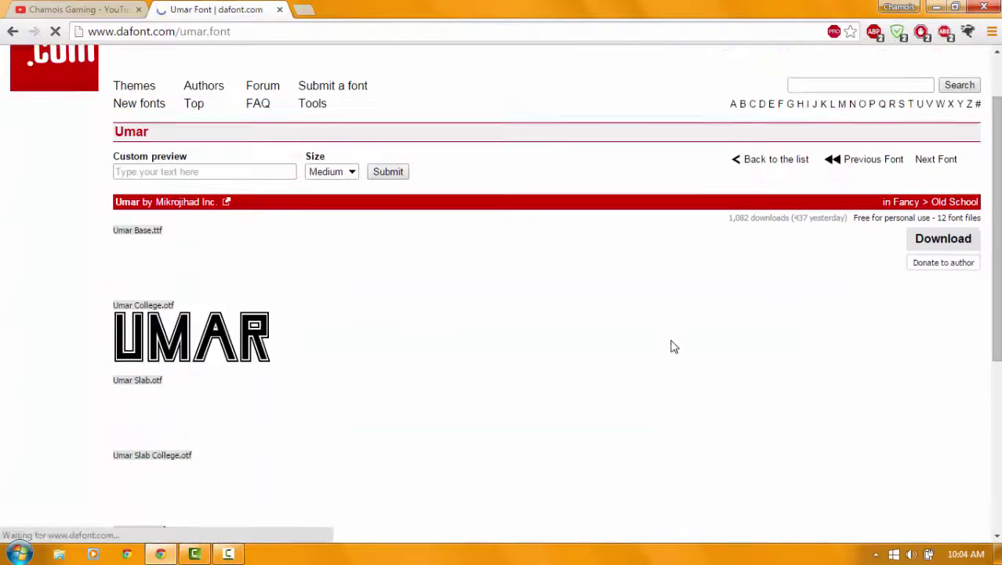
scroll(859, 174, "down", 1)
scroll(336, 341, "down", 3)
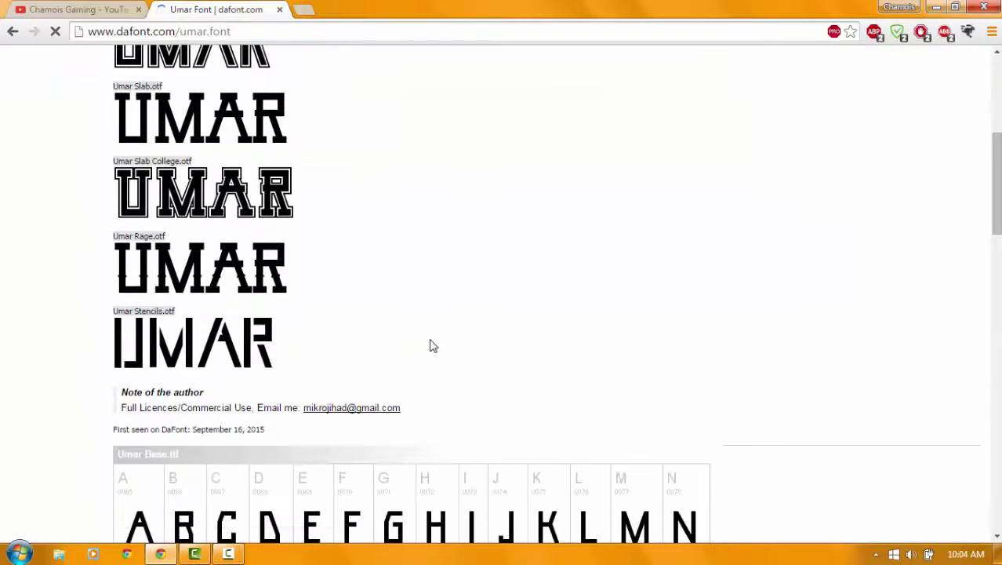
scroll(434, 346, "up", 3)
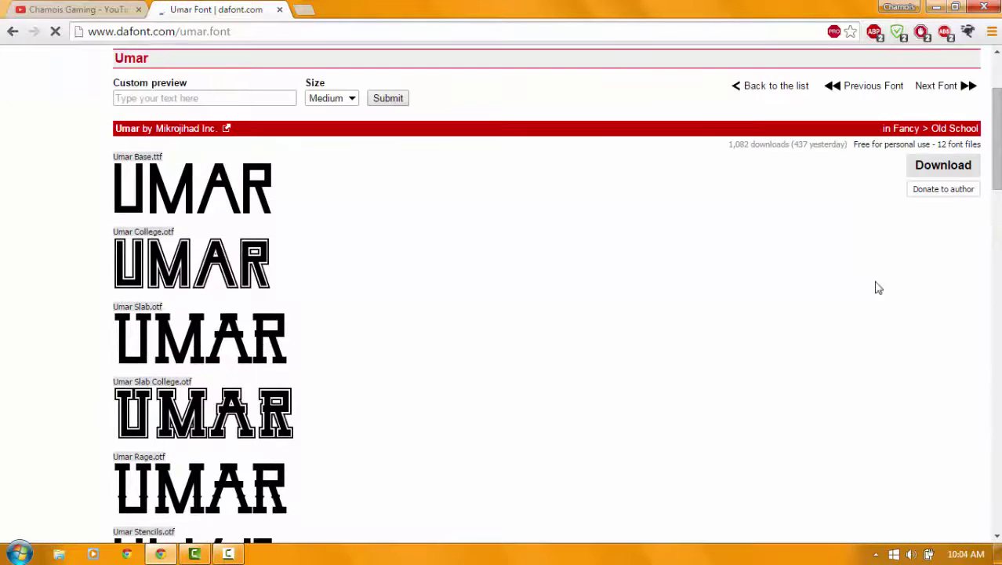
Download the Umar family as umar.zip and open the archive once it finishes
left_click(953, 171)
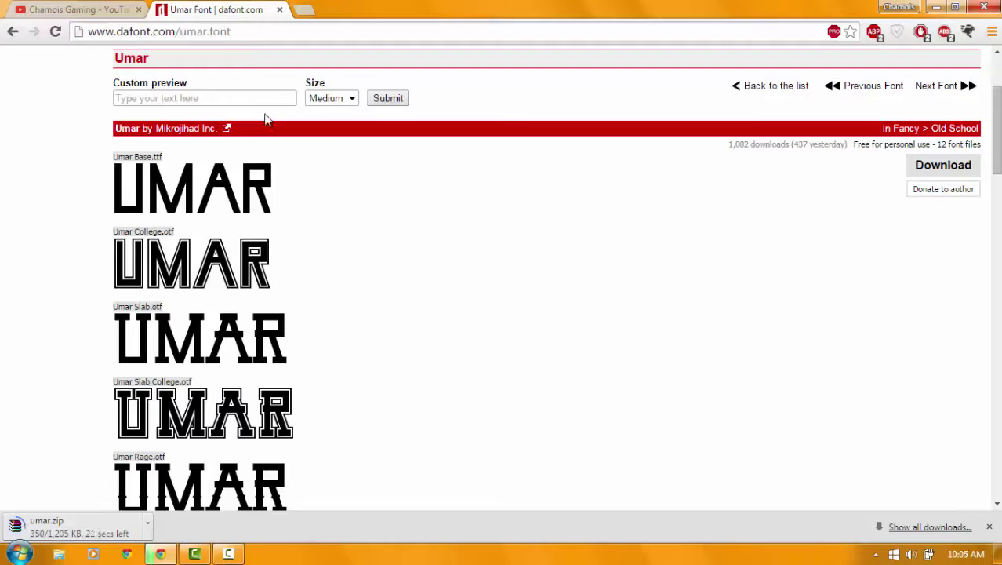
scroll(264, 118, "up", 2)
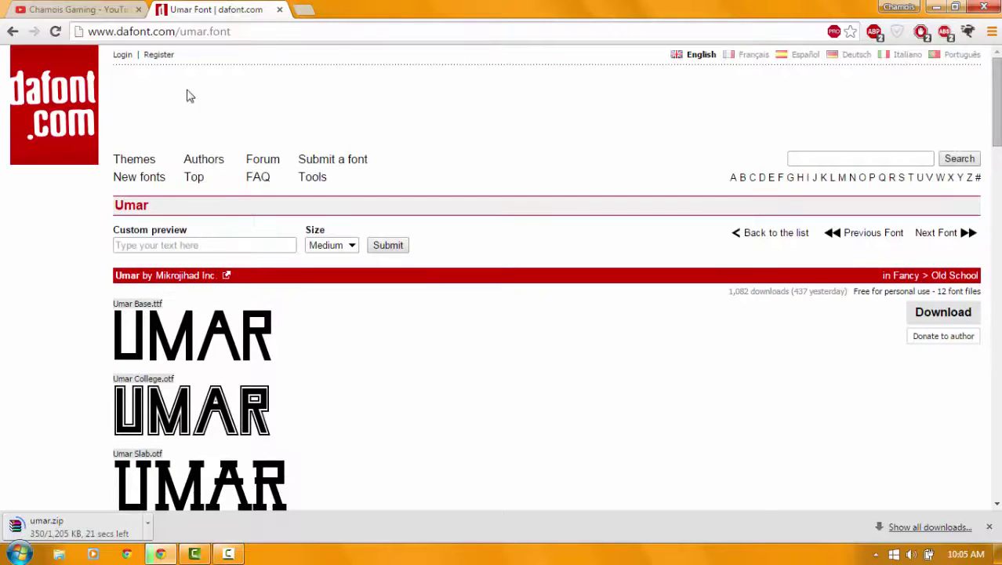
left_click(89, 532)
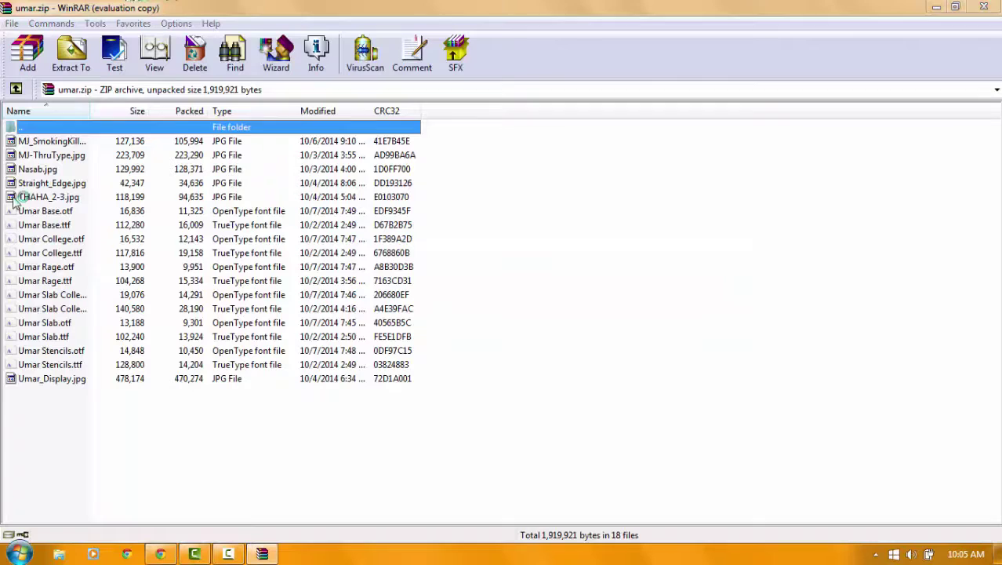
Select the twelve Umar font files in the archive and preview Umar Base.otf
left_click(69, 225)
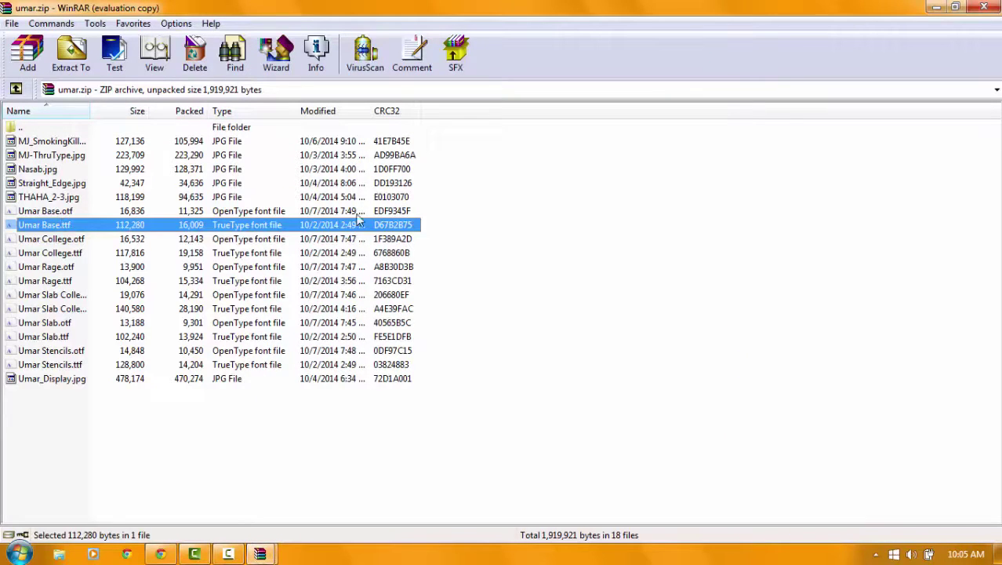
key("Up")
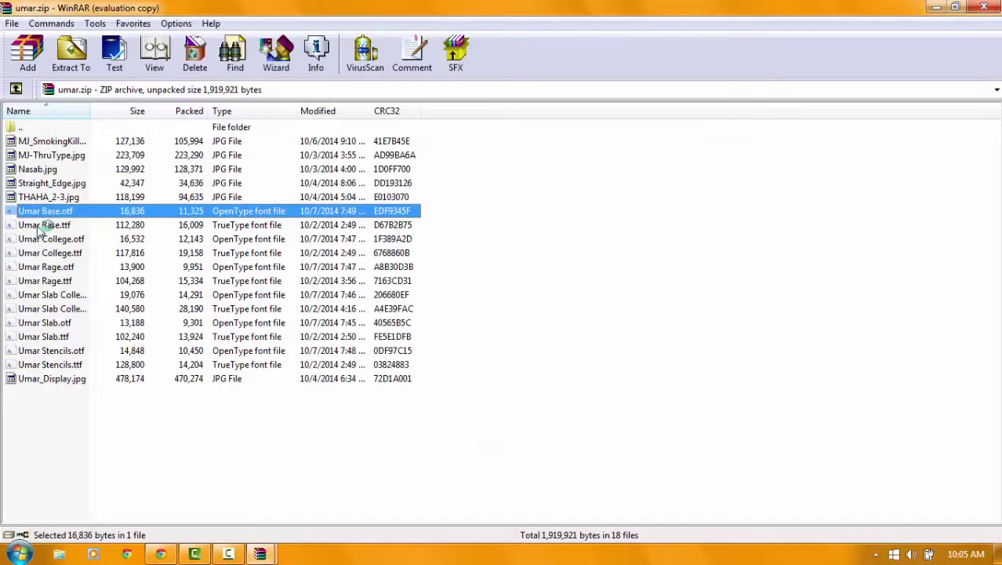
left_click_drag(46, 213, 517, 218)
left_click(745, 53)
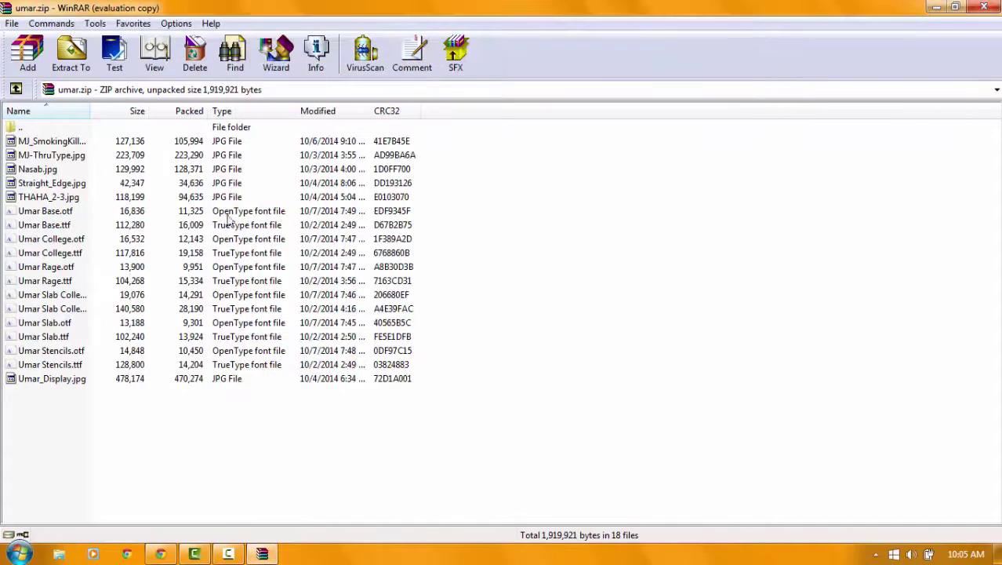
left_click_drag(406, 221, 352, 364)
right_click(371, 251)
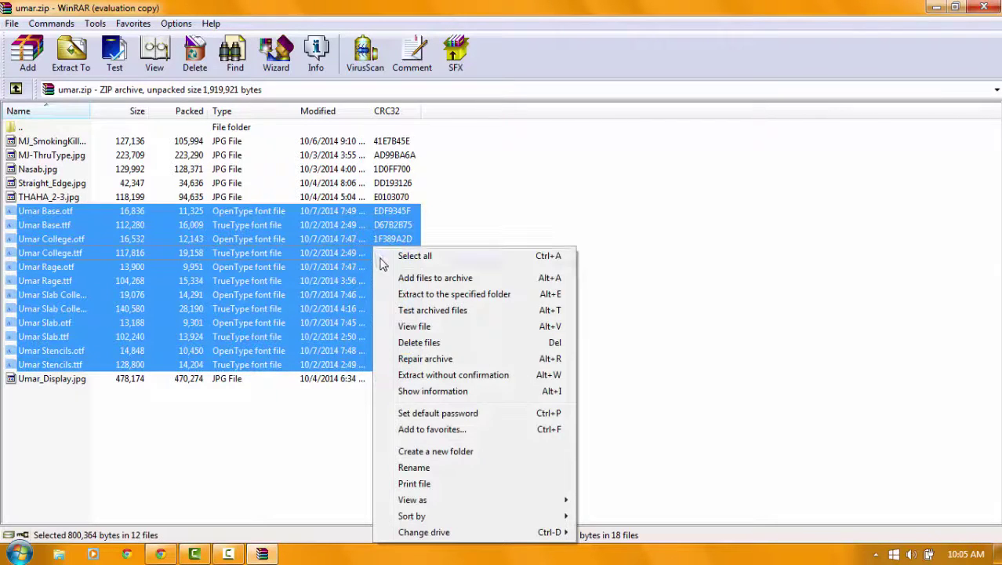
left_click(391, 213)
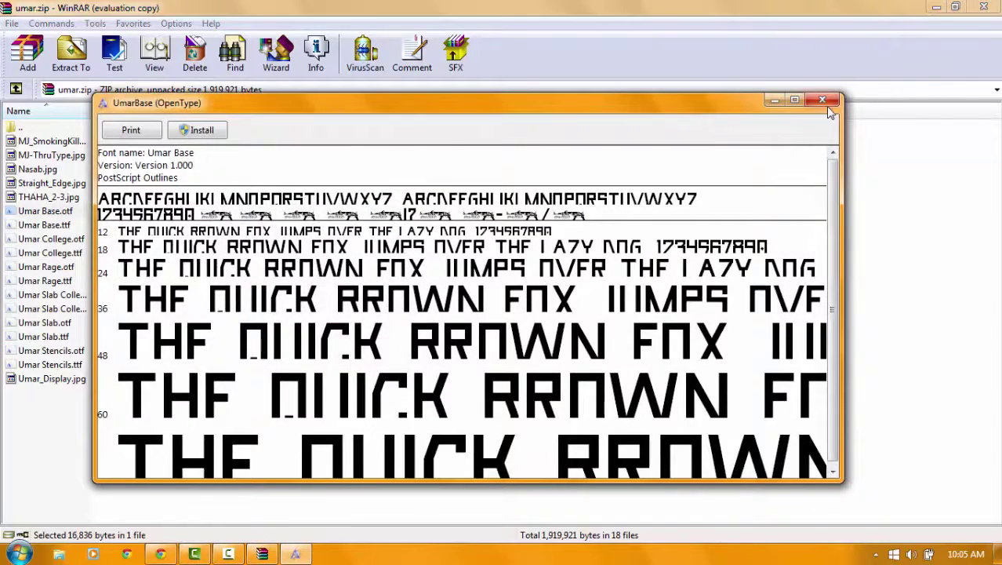
left_click(818, 104)
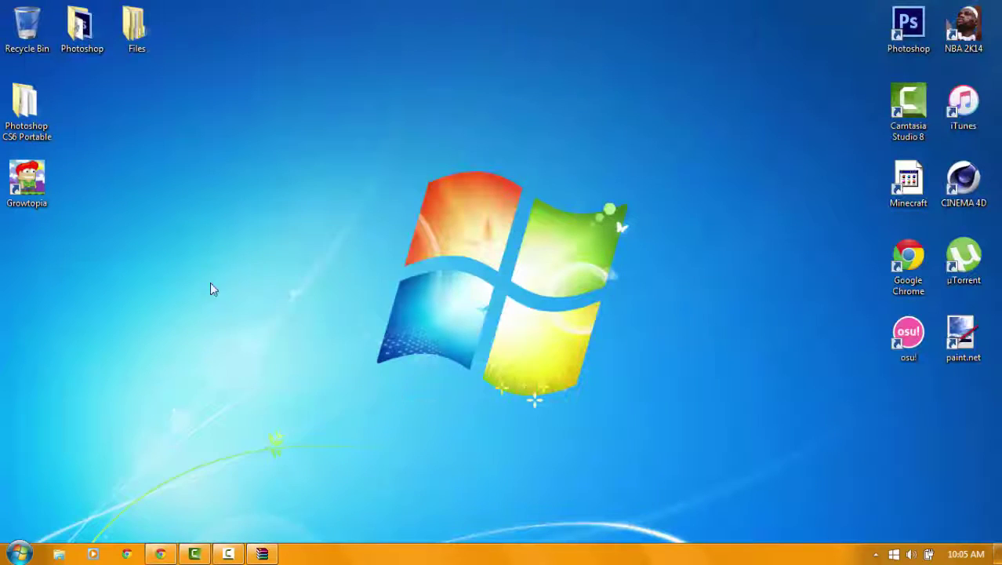
Create a New folder on the desktop and extract umar.zip into it
right_click(202, 270)
mouse_move(220, 450)
left_click(397, 451)
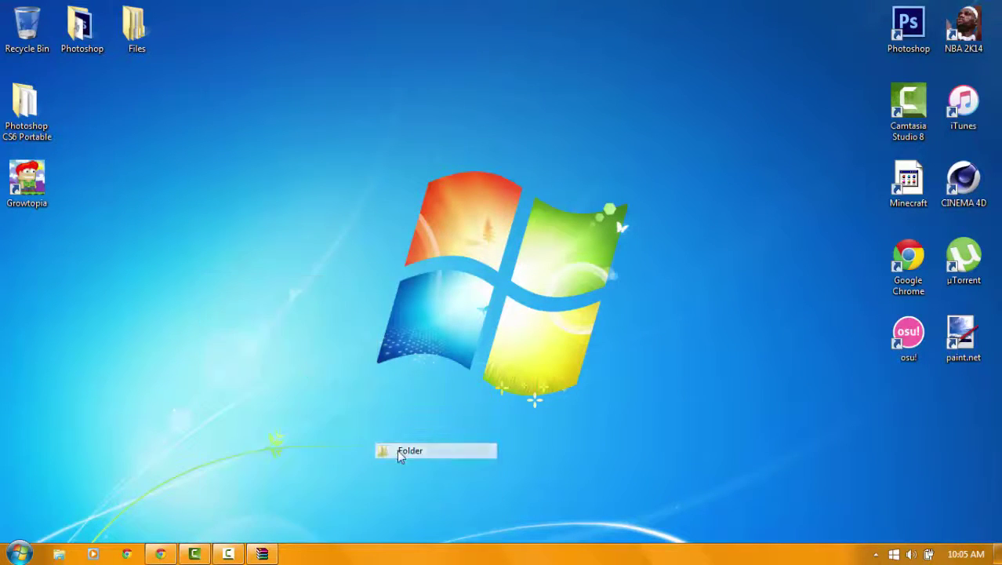
left_click(262, 554)
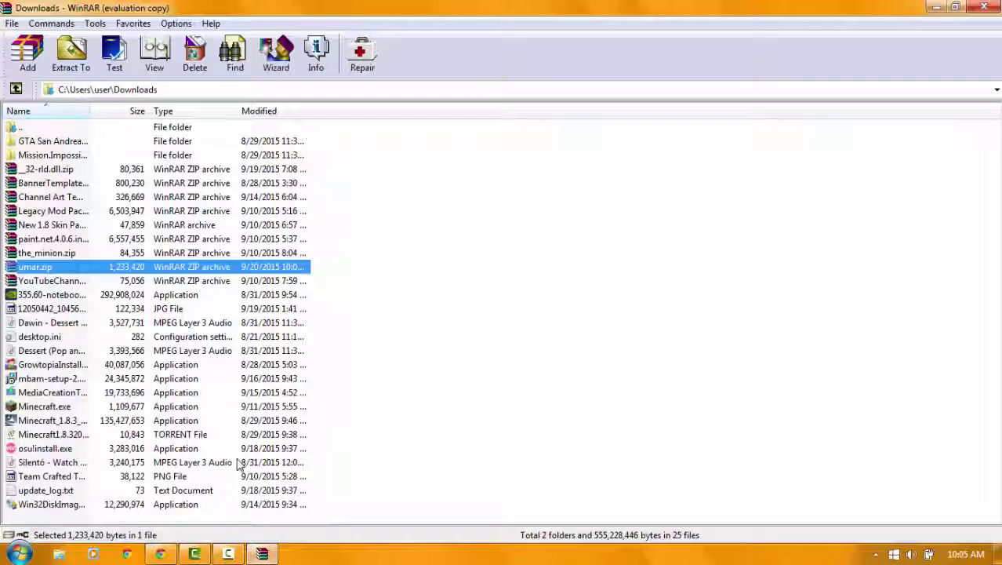
left_click(86, 54)
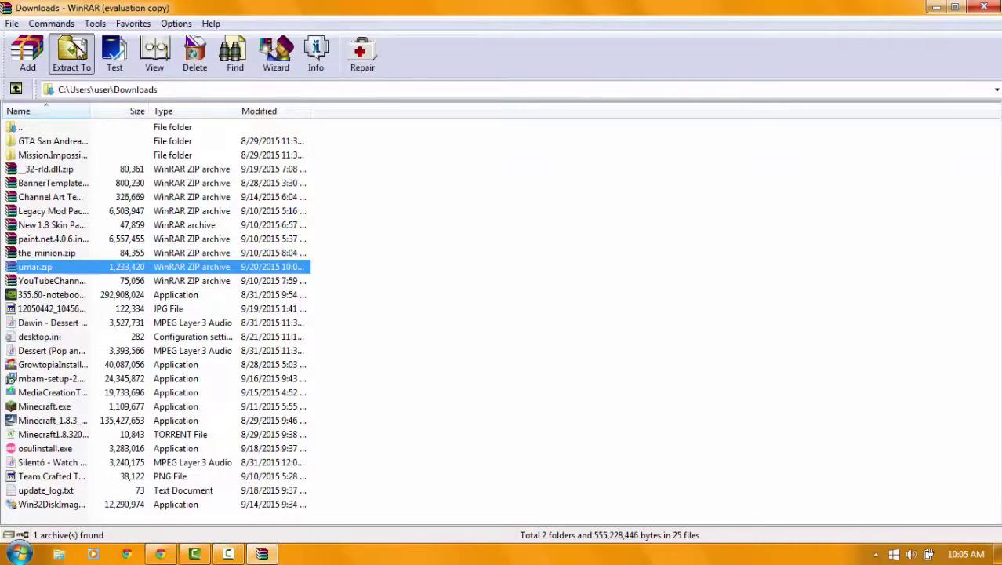
left_click(541, 192)
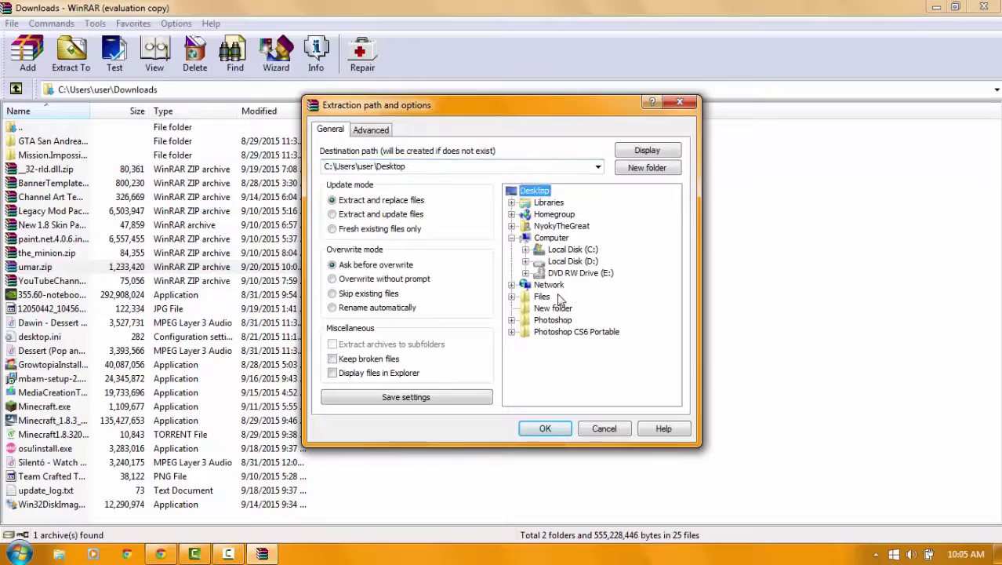
left_click(553, 308)
left_click(546, 429)
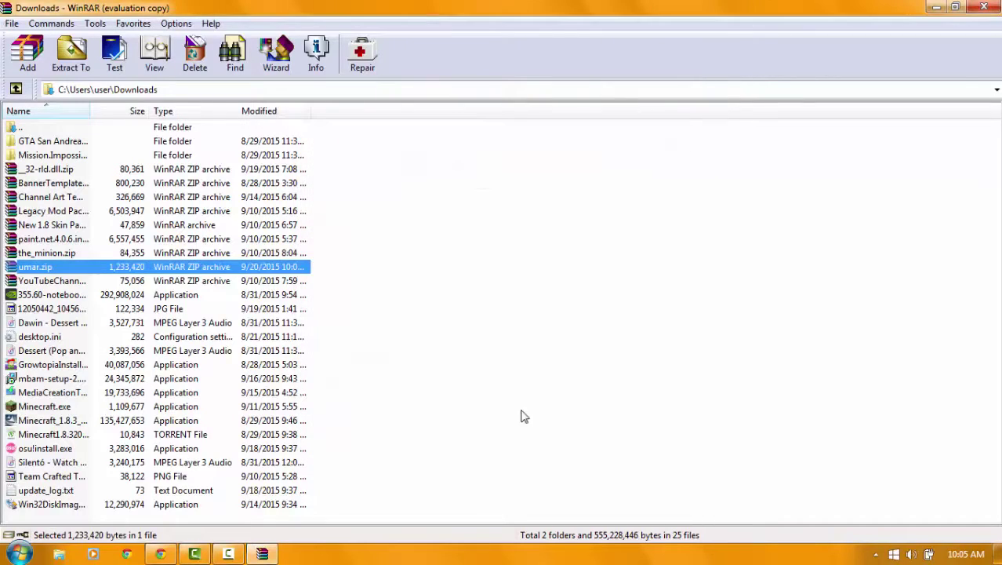
Install the twelve Umar font files from New folder, replacing the existing copies for all
left_click(973, 9)
double_click(259, 253)
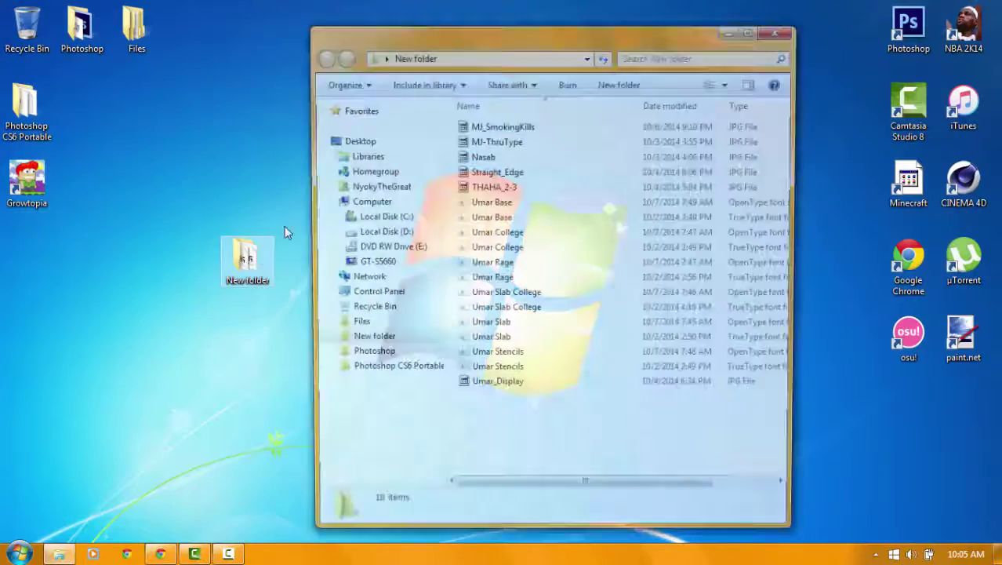
left_click_drag(444, 379, 540, 203)
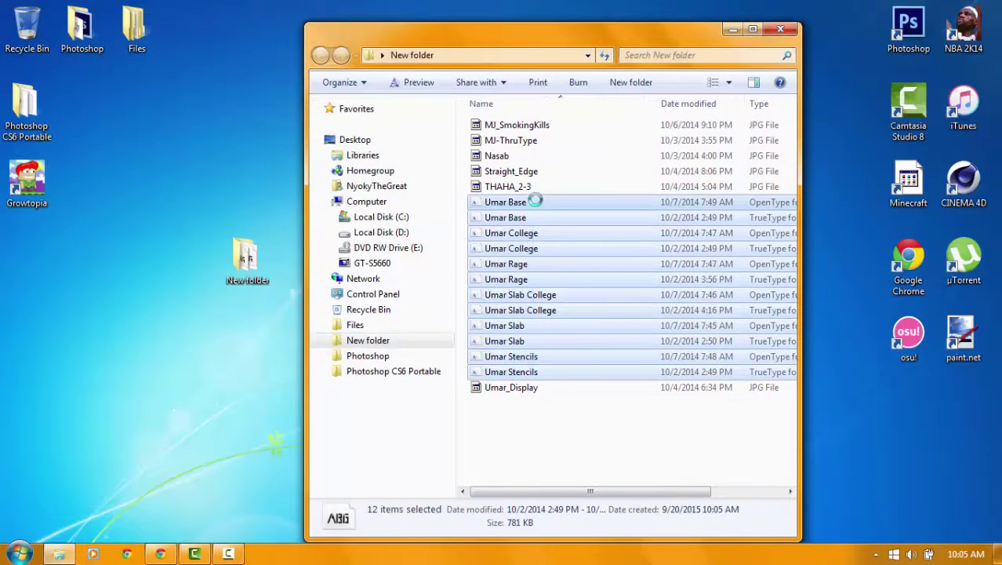
right_click(549, 201)
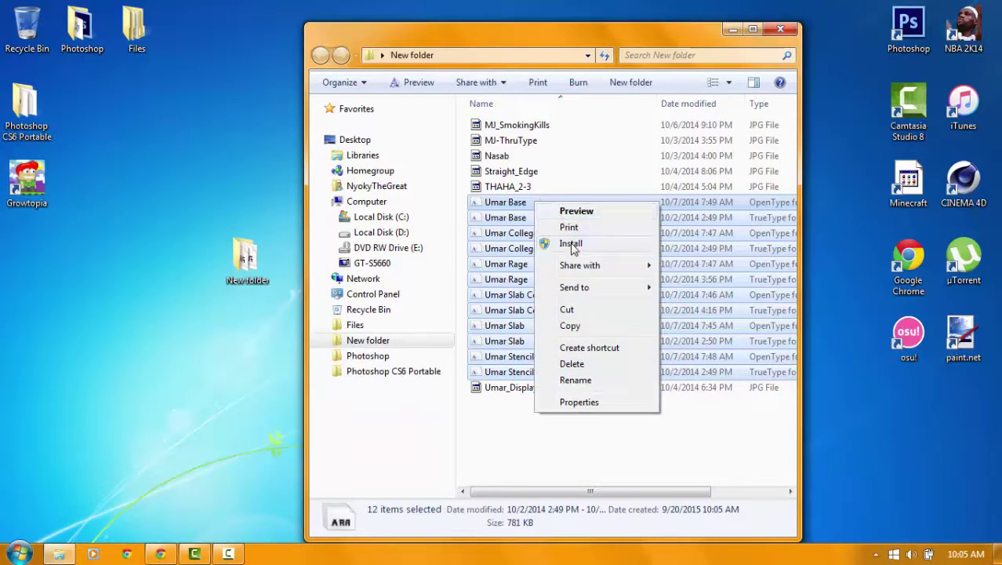
left_click(570, 242)
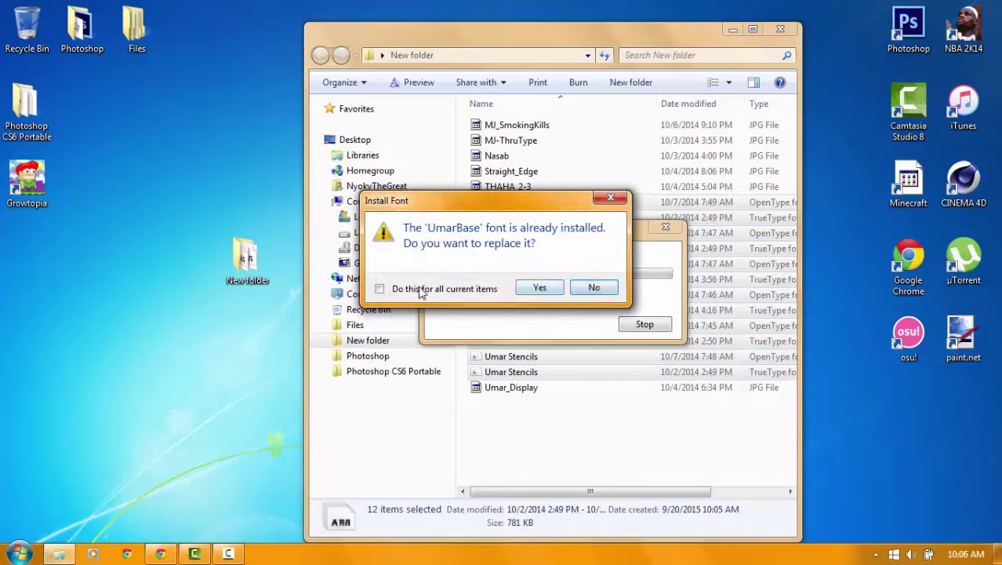
left_click(538, 287)
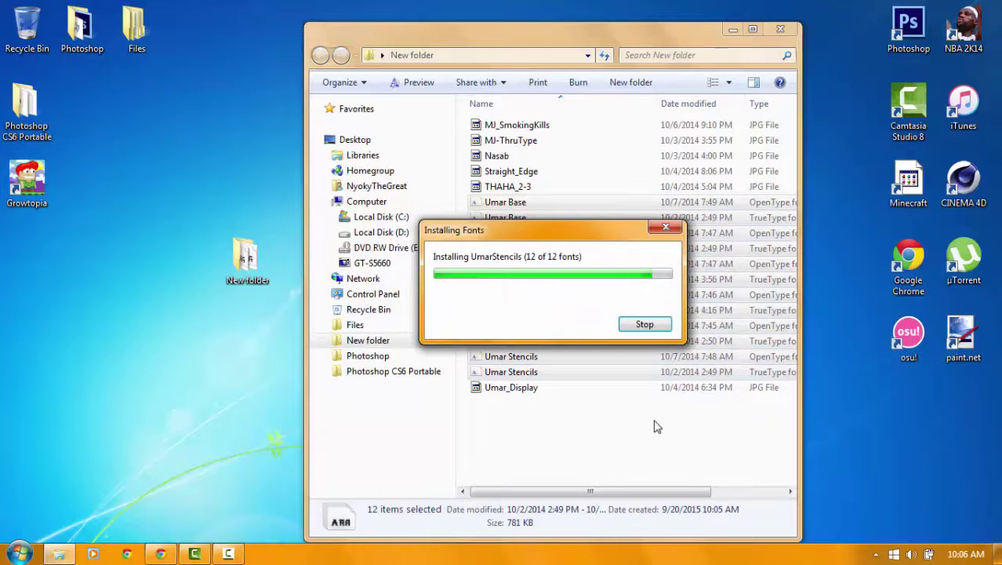
Close the font folder, refresh the desktop and launch portable Photoshop CS6 in en_US
left_click(781, 28)
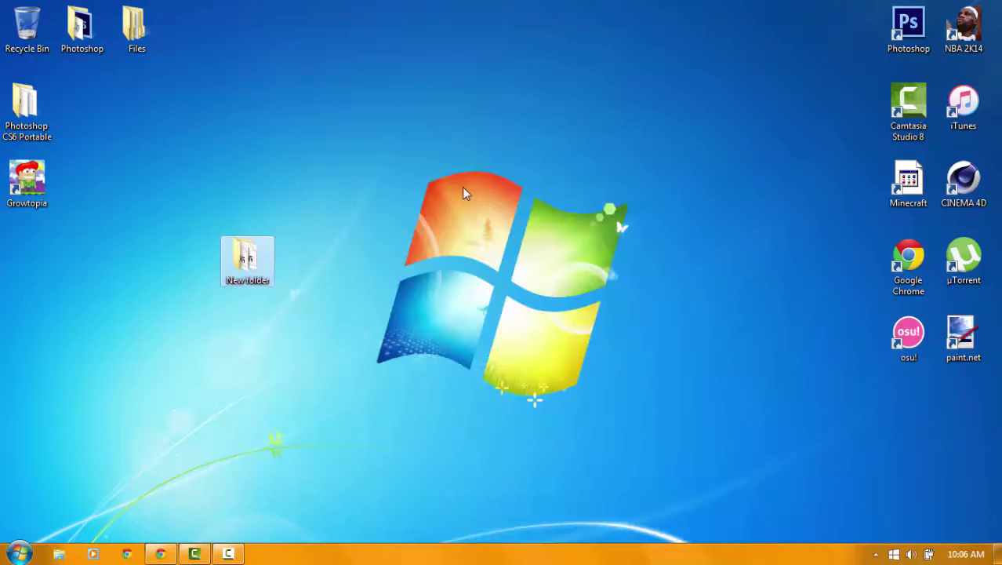
right_click(463, 193)
left_click(512, 231)
double_click(909, 28)
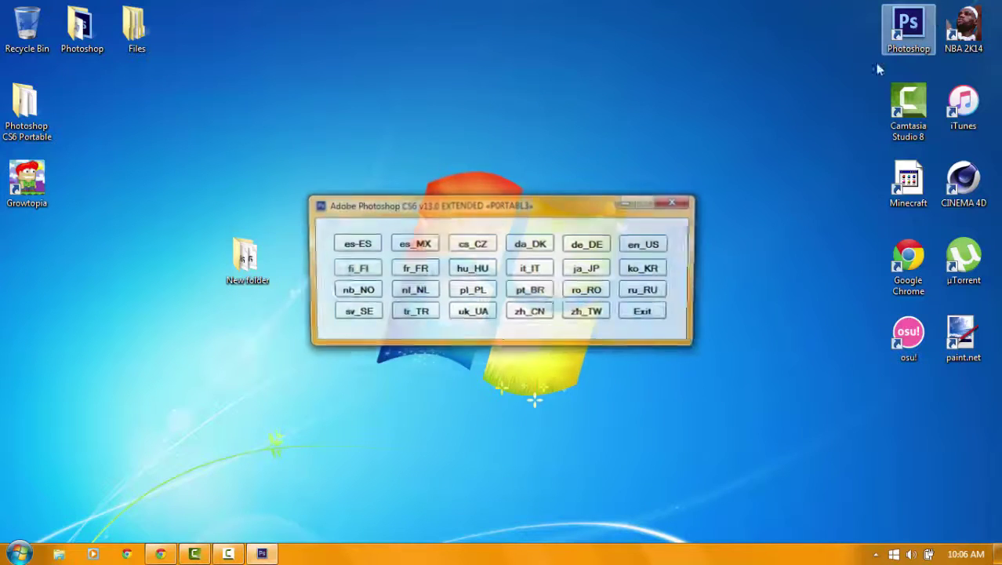
left_click(644, 251)
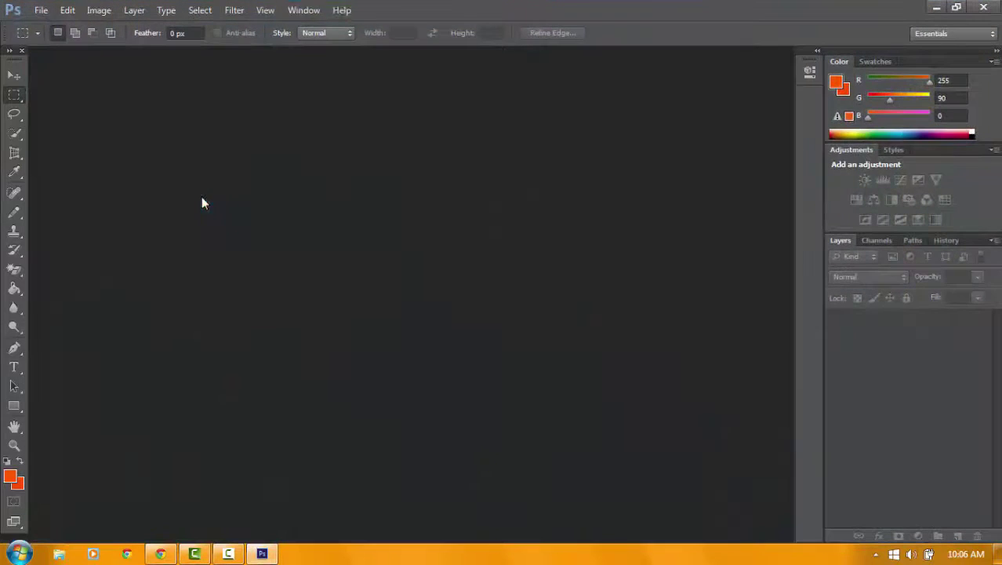
Create a new 1280×720 document with a transparent background
left_click(41, 11)
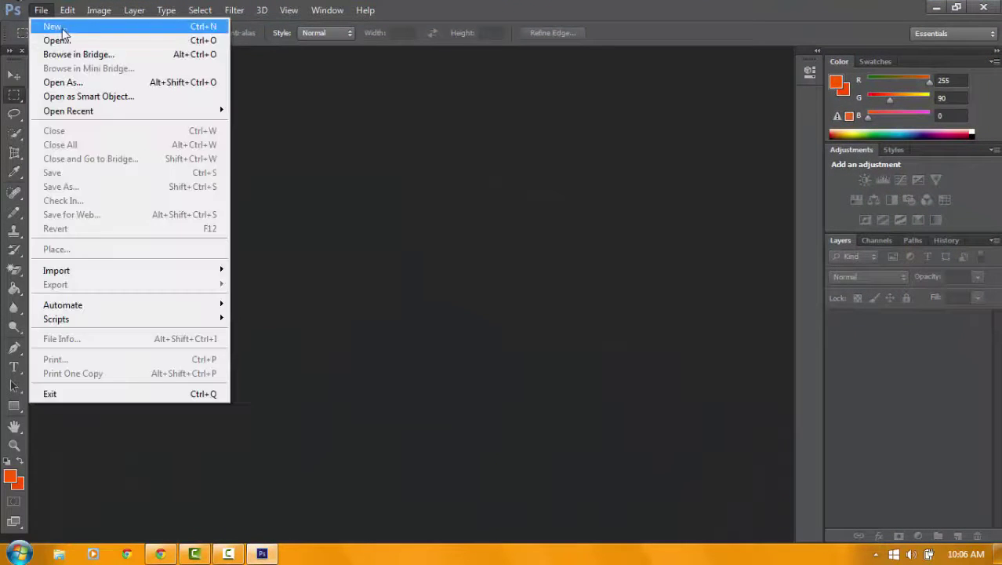
left_click(48, 25)
left_click(611, 128)
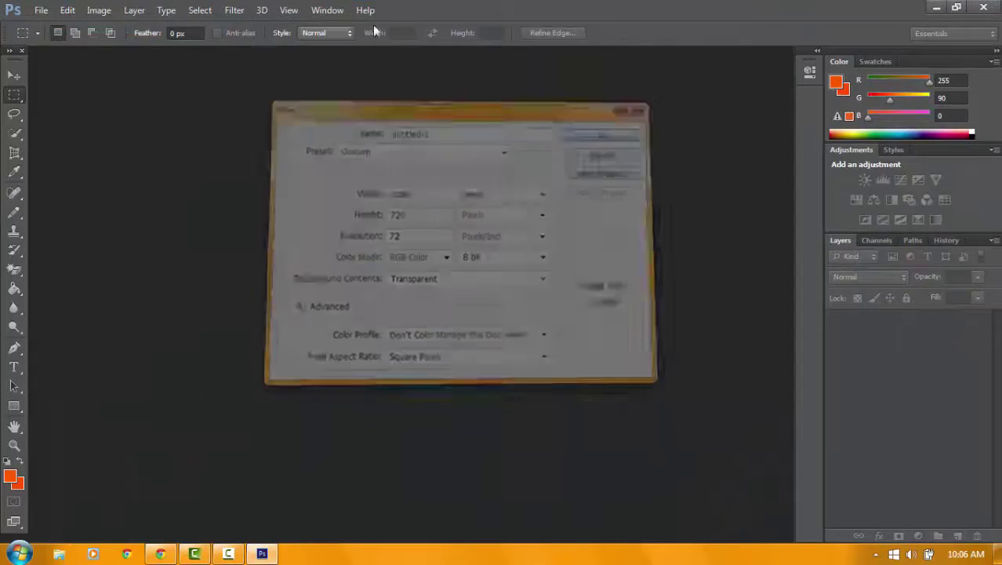
Pick the Type tool and set its font to Umar College
left_click(18, 370)
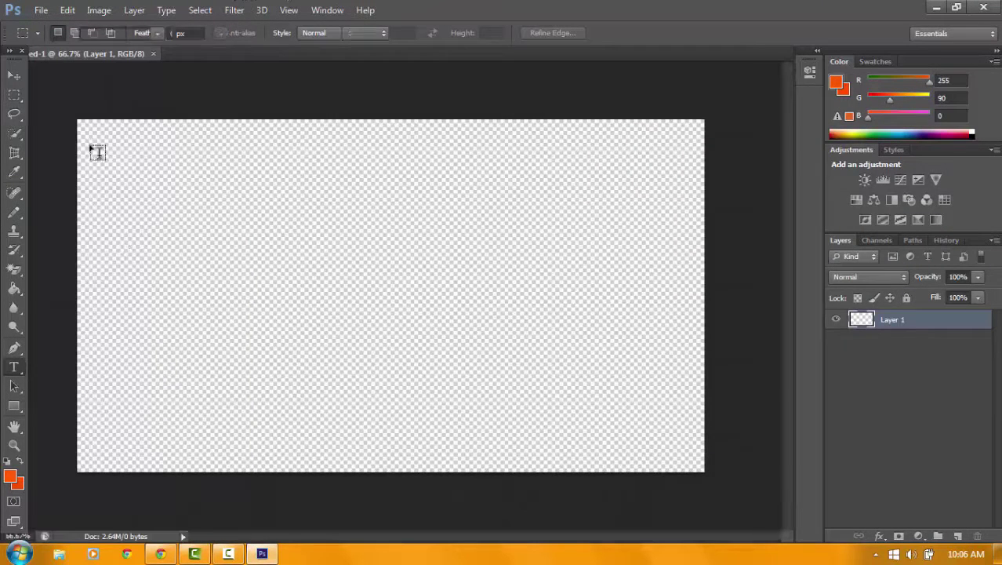
left_click(158, 34)
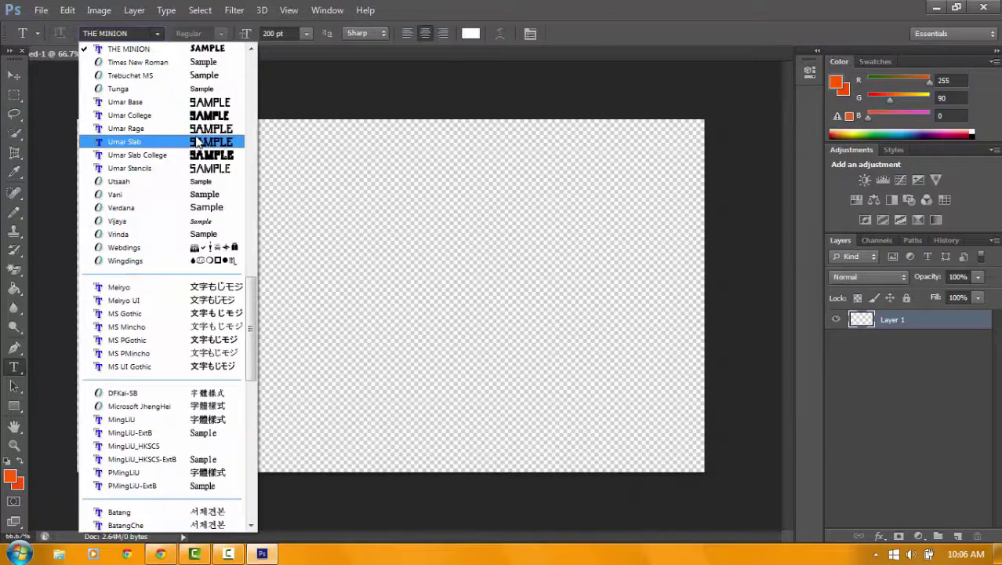
scroll(252, 313, "up", 3)
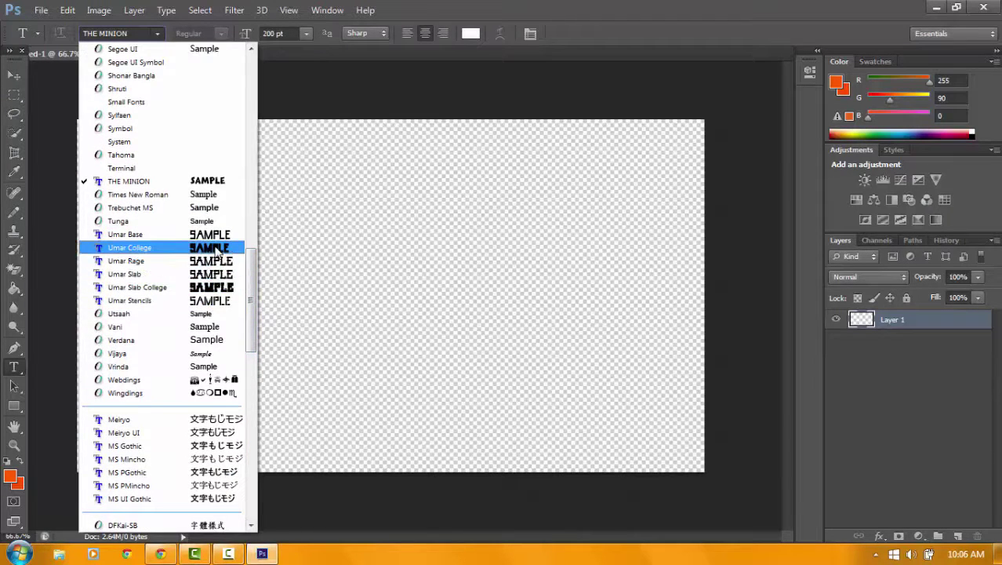
left_click(226, 249)
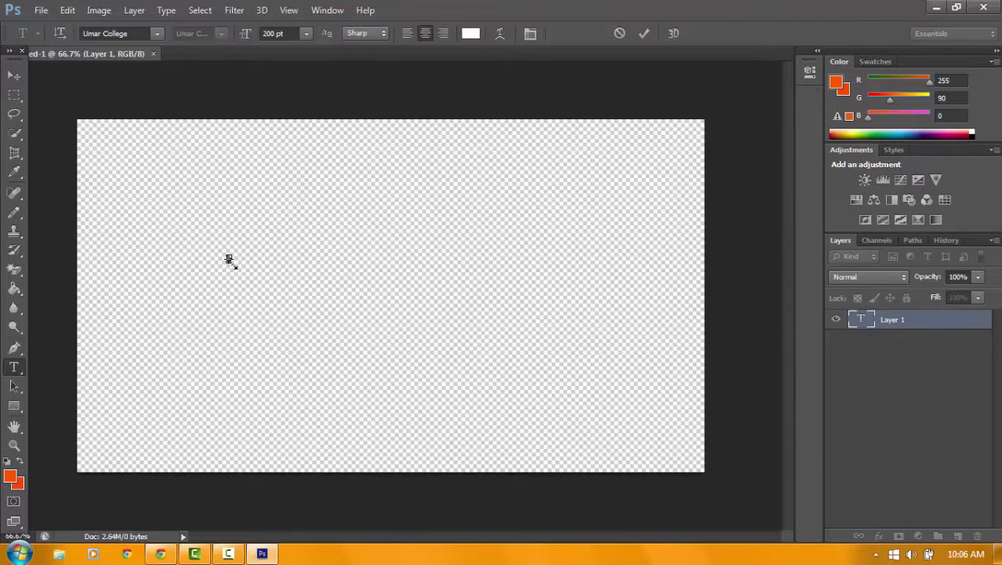
Commit the earlier text and set the Type tool to Umar Slab College at 72 pt
left_click(14, 75)
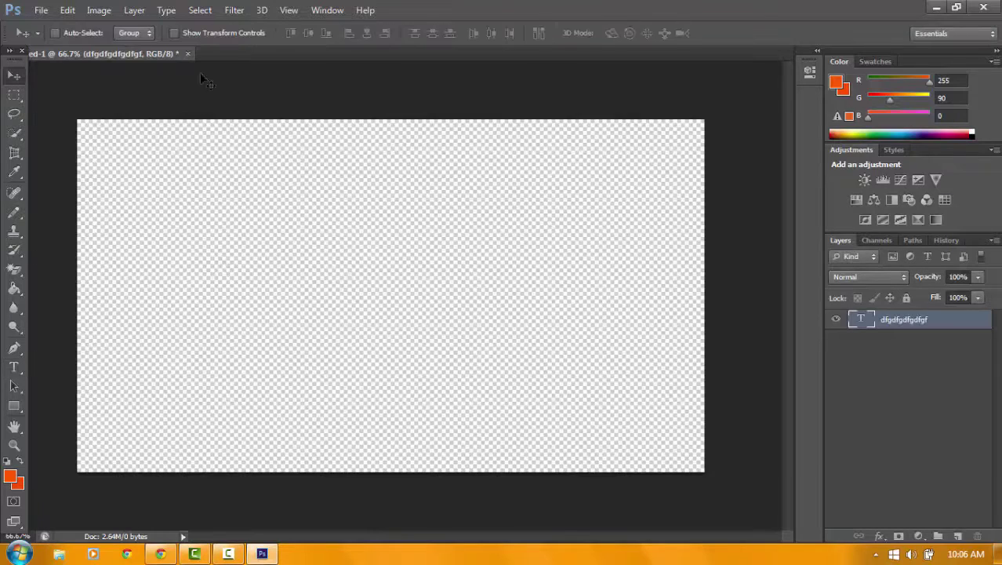
left_click(15, 366)
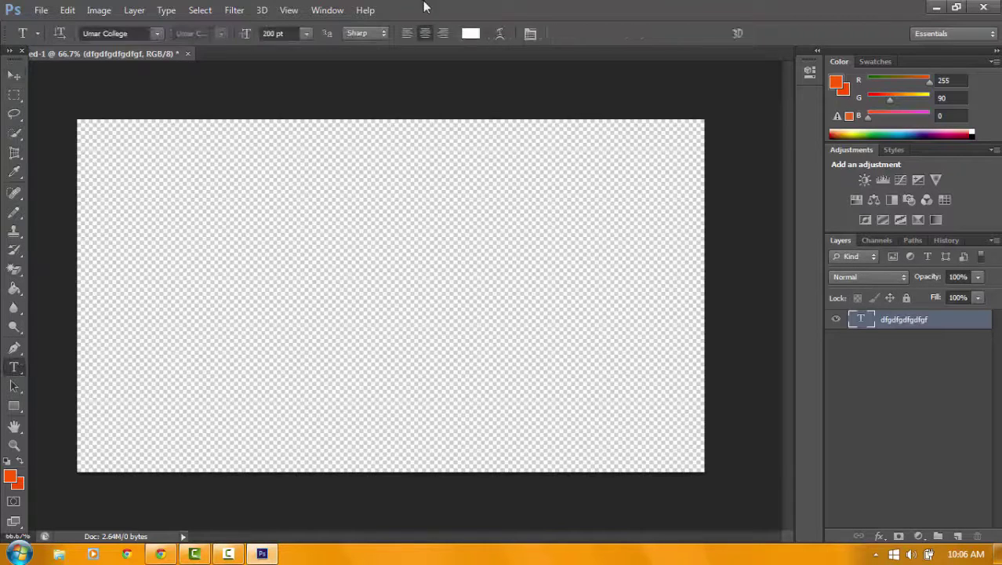
left_click(157, 34)
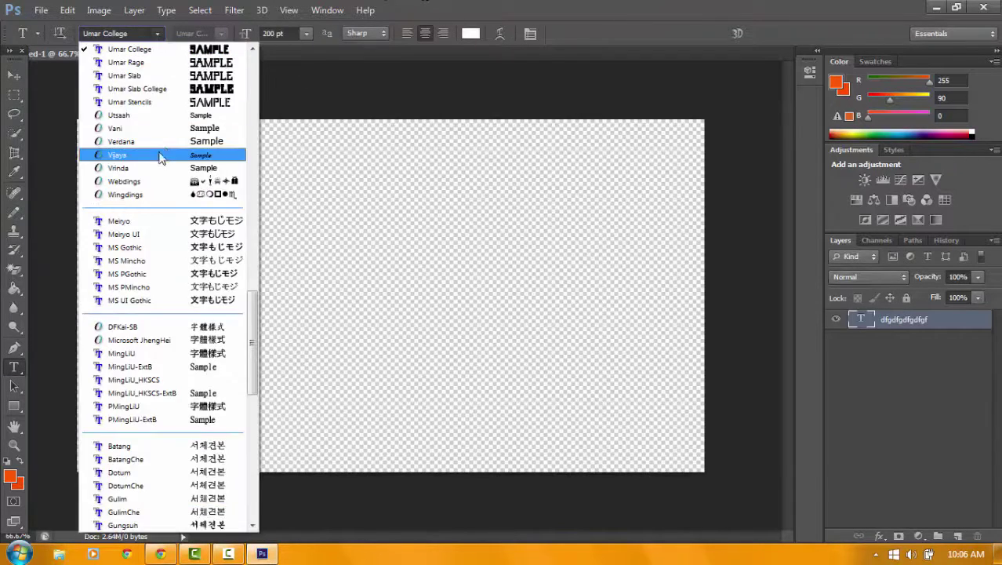
left_click(206, 90)
left_click(305, 34)
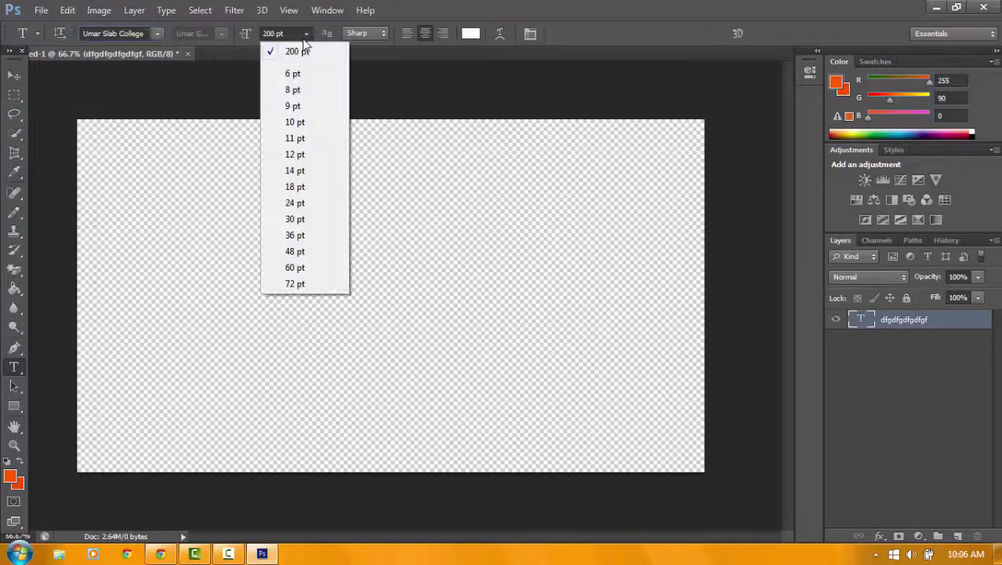
left_click(295, 283)
Start a text line left of centre, set the foreground to black 000000, and type 'to ise'
left_click(294, 280)
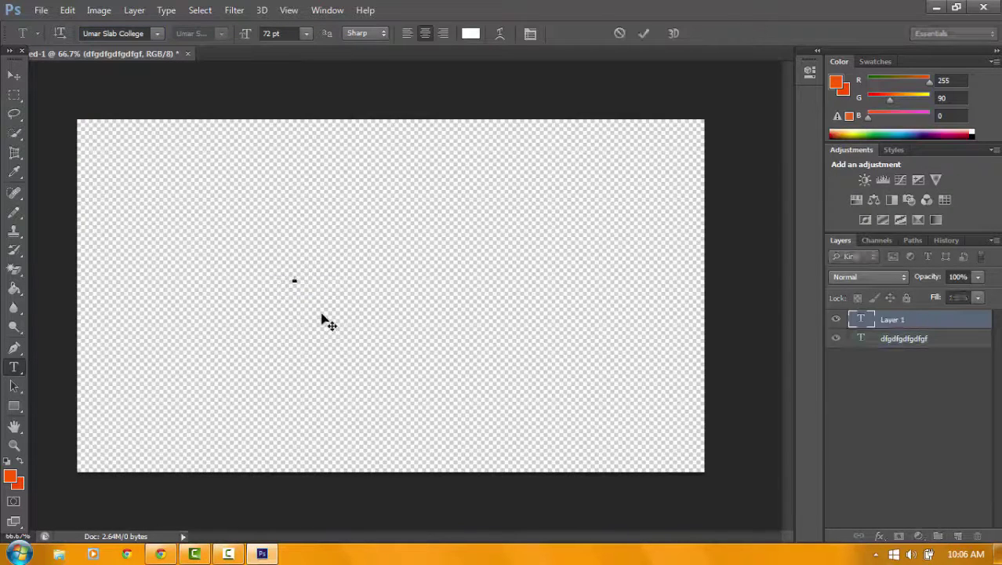
type("NFB")
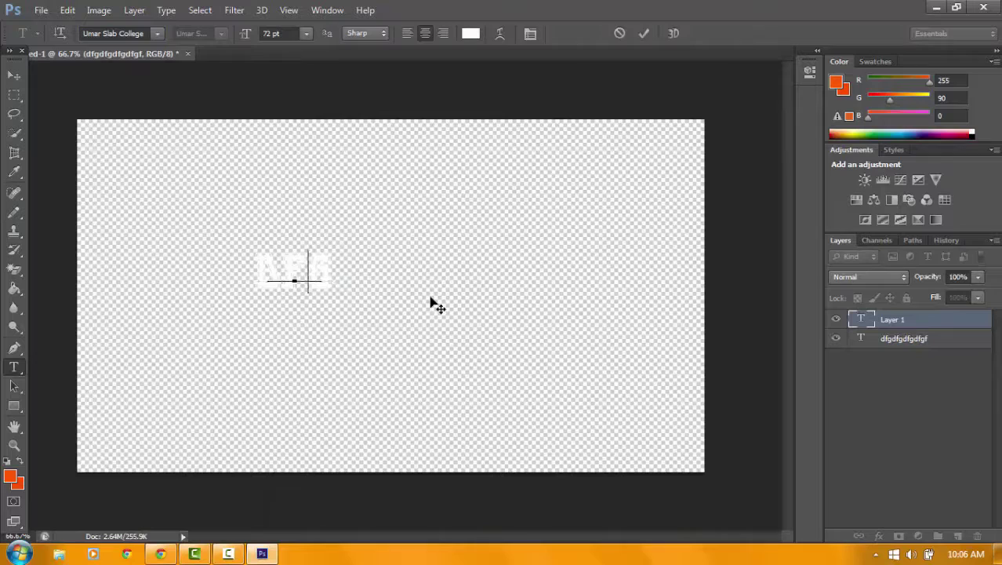
key("BackSpace")
key("BackSpace")
key("BackSpace")
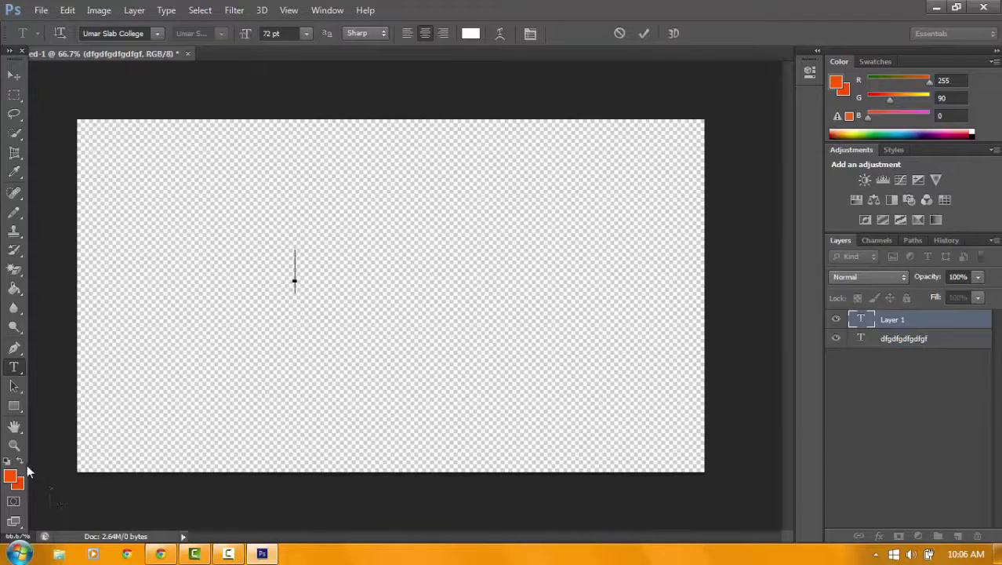
left_click(9, 477)
left_click(594, 330)
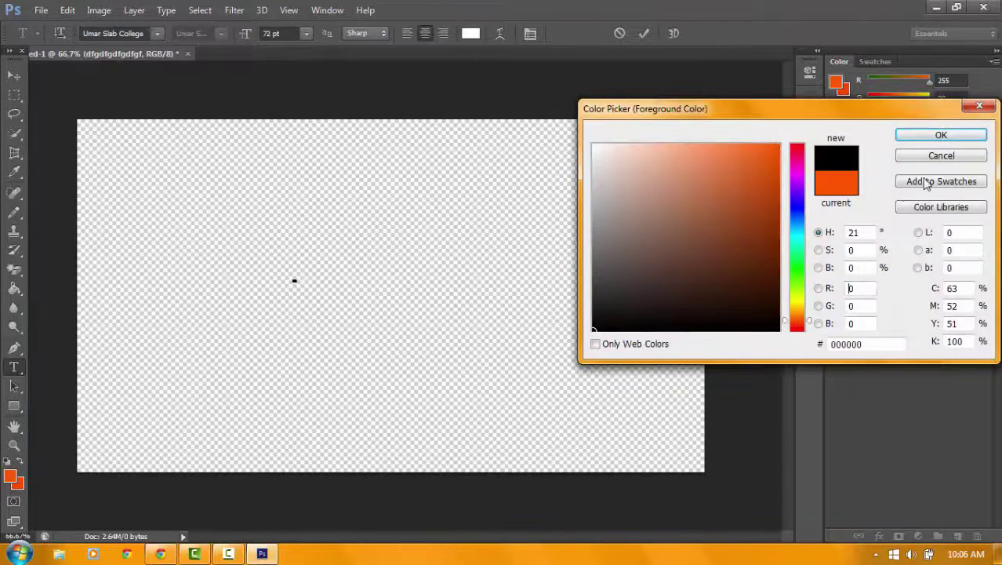
left_click(940, 137)
type("dfg")
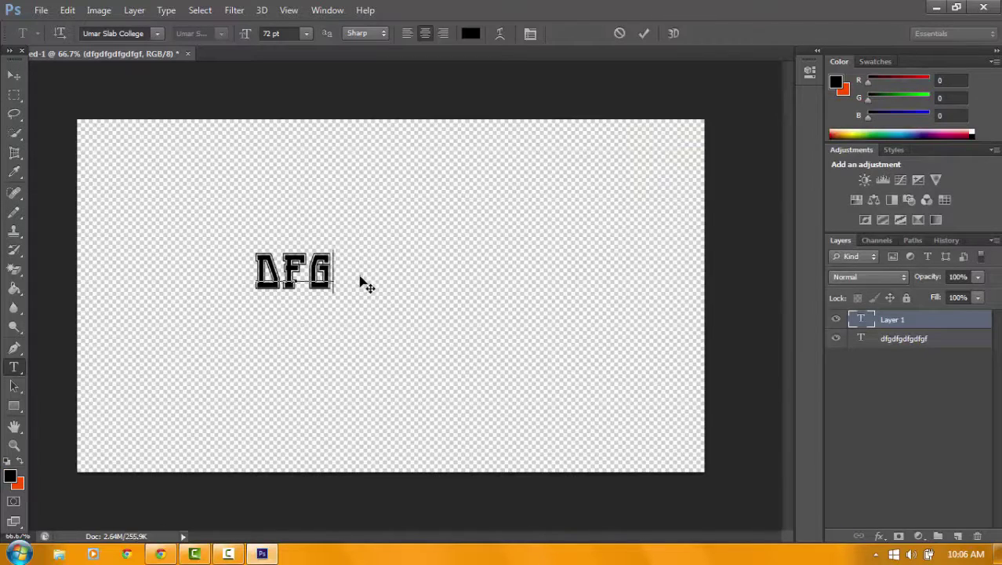
key("BackSpace")
key("BackSpace")
key("BackSpace")
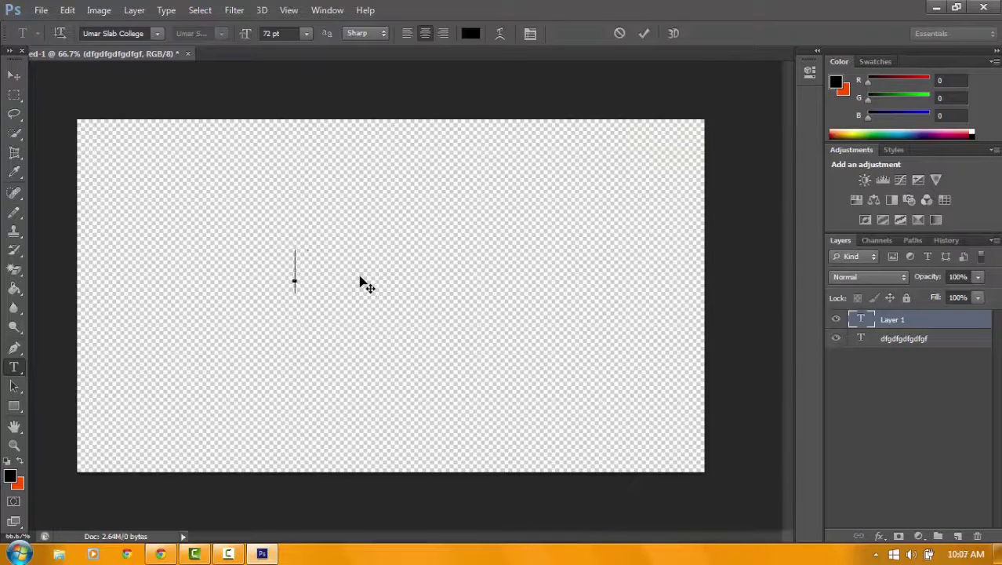
type("to")
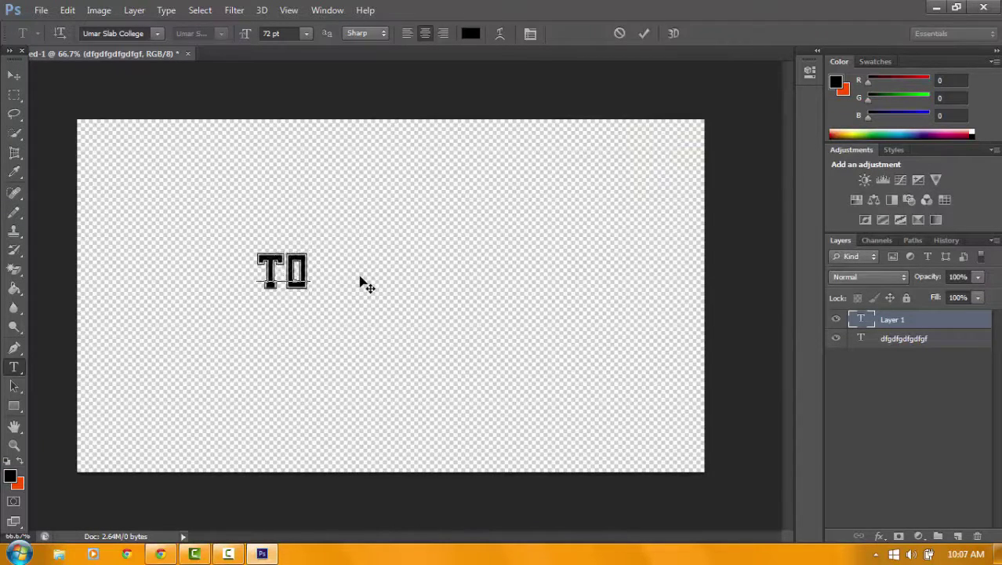
type(" ise")
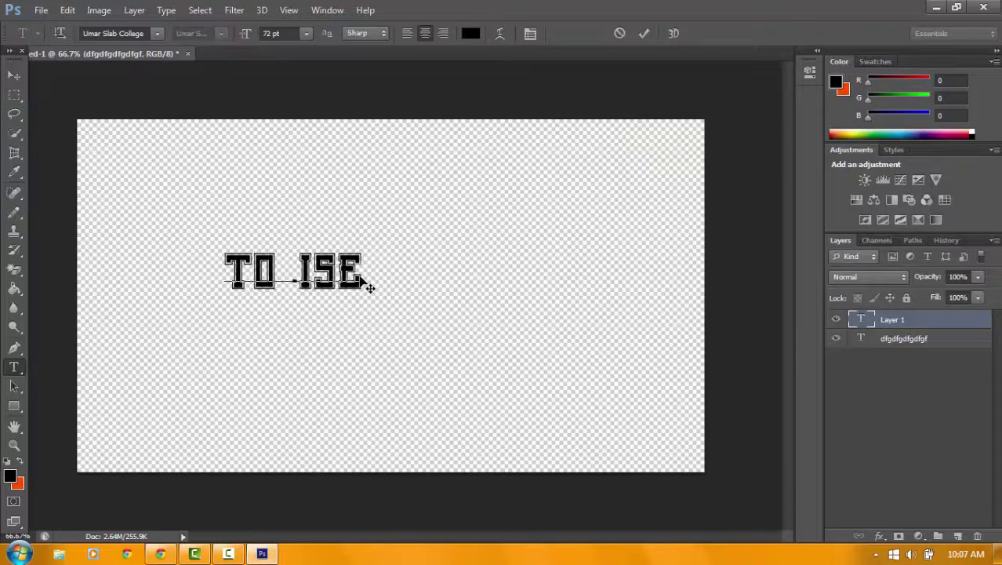
Quit Photoshop, discarding the uncommitted text and unsaved Untitled-1, then refresh the desktop
left_click(996, 9)
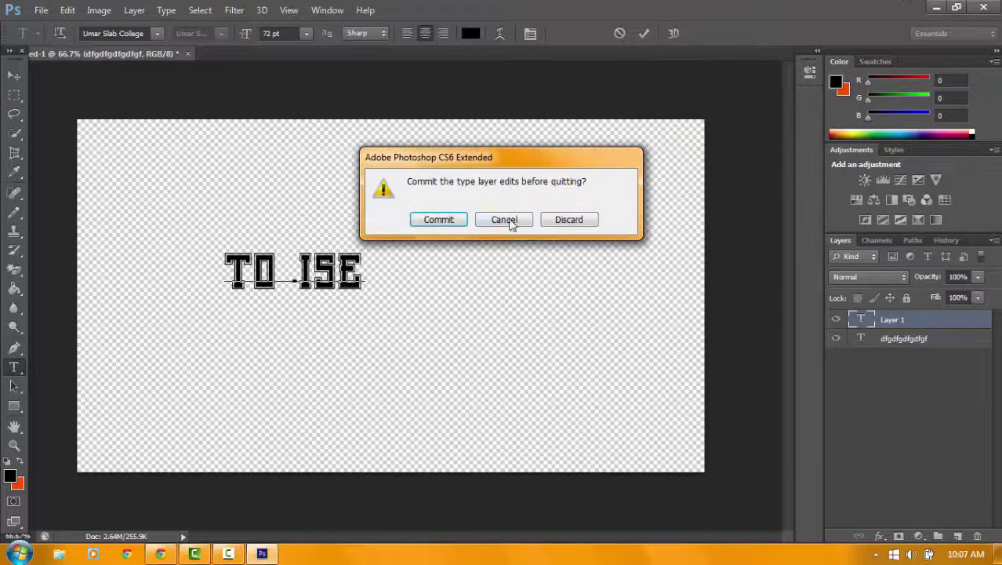
left_click(508, 219)
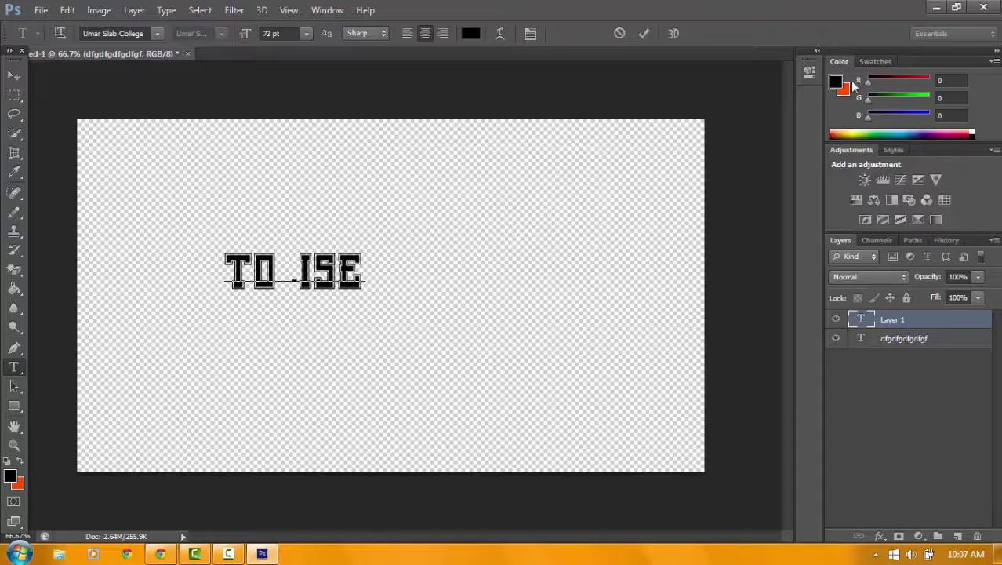
key("ctrl+q")
left_click(574, 225)
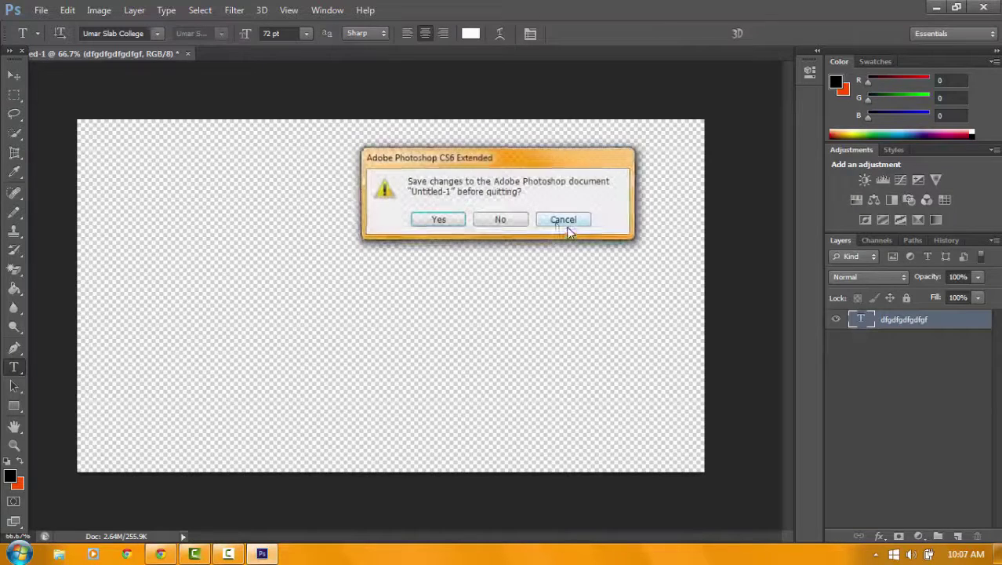
left_click(517, 224)
right_click(337, 141)
left_click(374, 185)
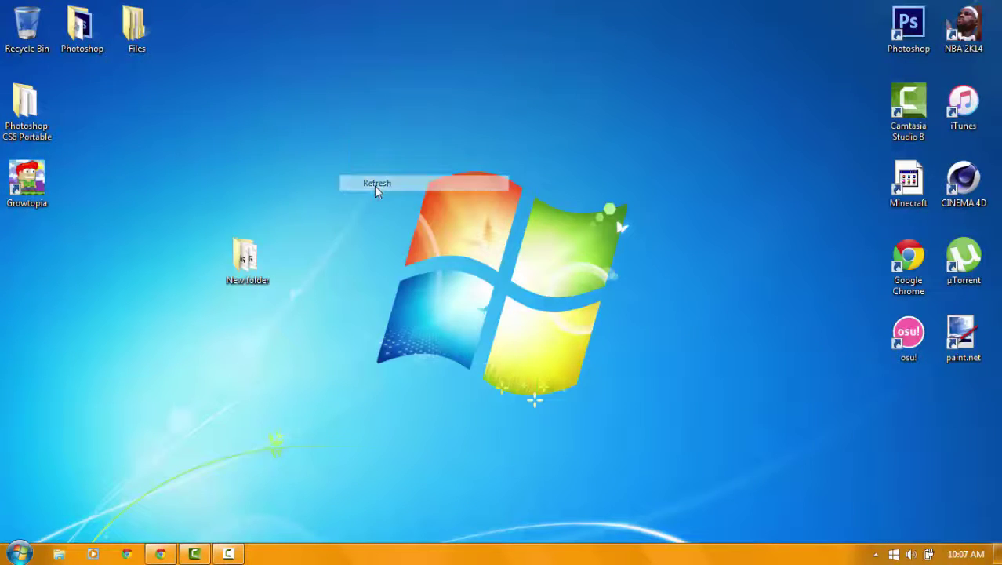